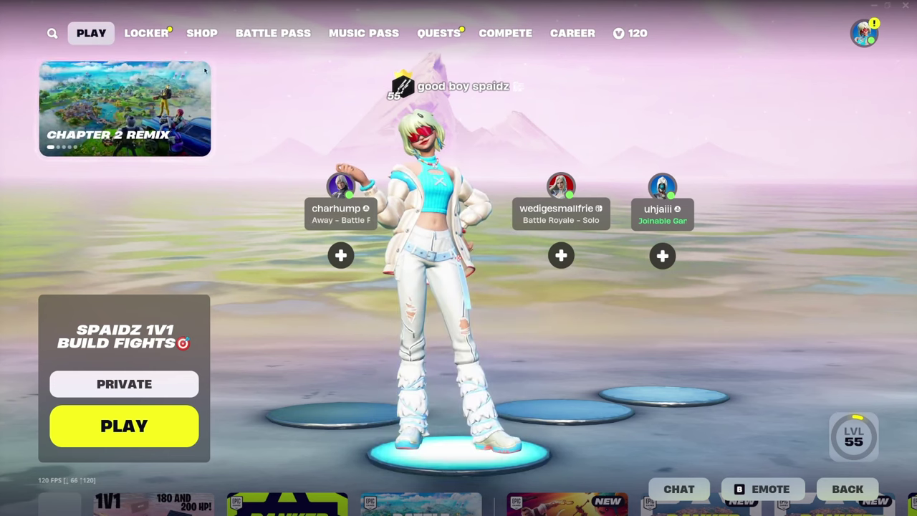
Step: View the Support-A-Creator code entry in the Fortnite item shop and cancel it without changing the code
{"action": "left_click", "coordinate": [208, 41]}
{"action": "left_click", "coordinate": [596, 490]}
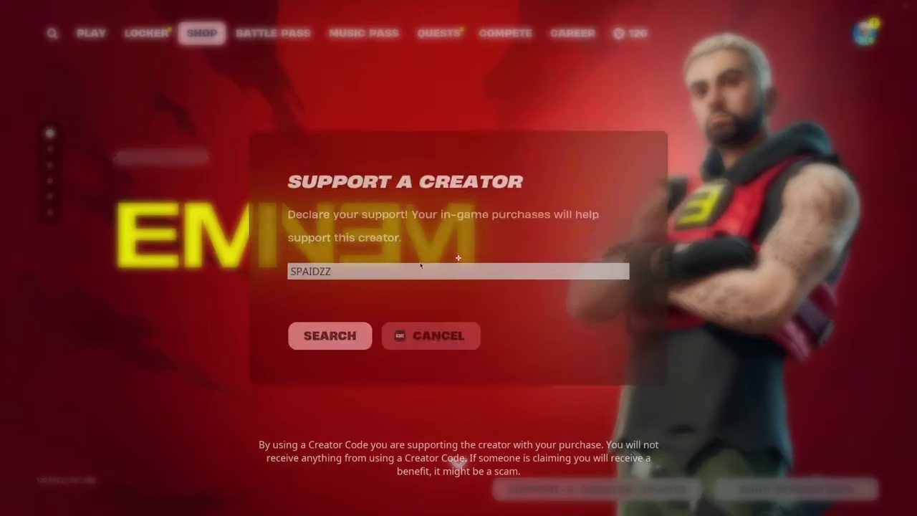
{"action": "left_click_drag", "start_coordinate": [420, 266], "coordinate": [296, 263]}
{"action": "left_click", "coordinate": [431, 333]}
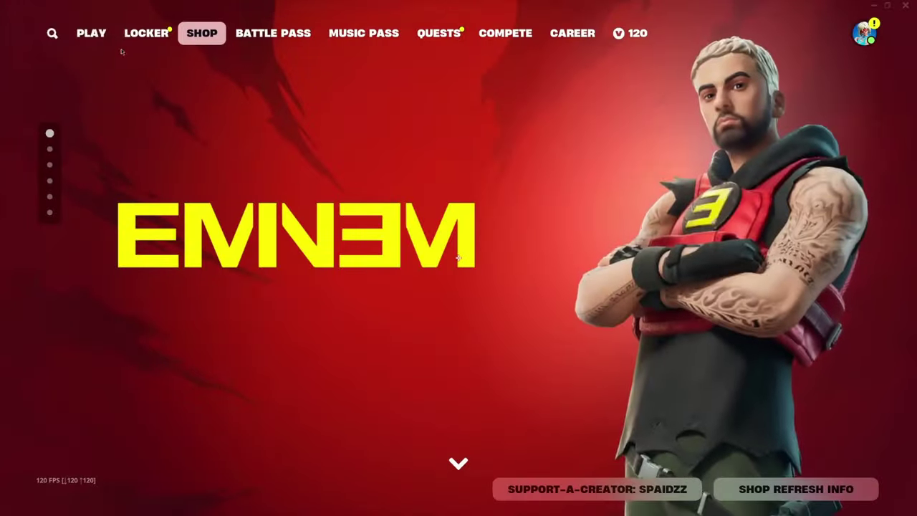
{"action": "left_click", "coordinate": [109, 38]}
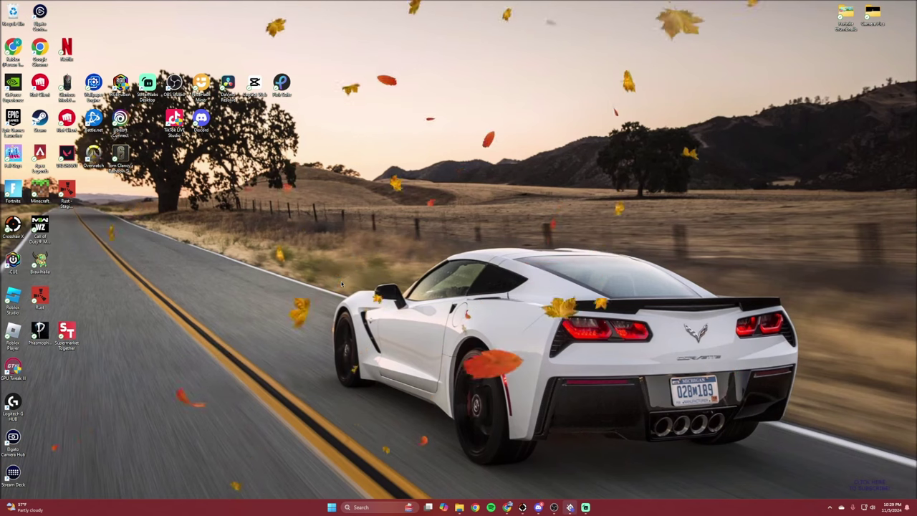
Step: Find NVIDIA Control Panel through the Windows search and open it
{"action": "left_click", "coordinate": [370, 507]}
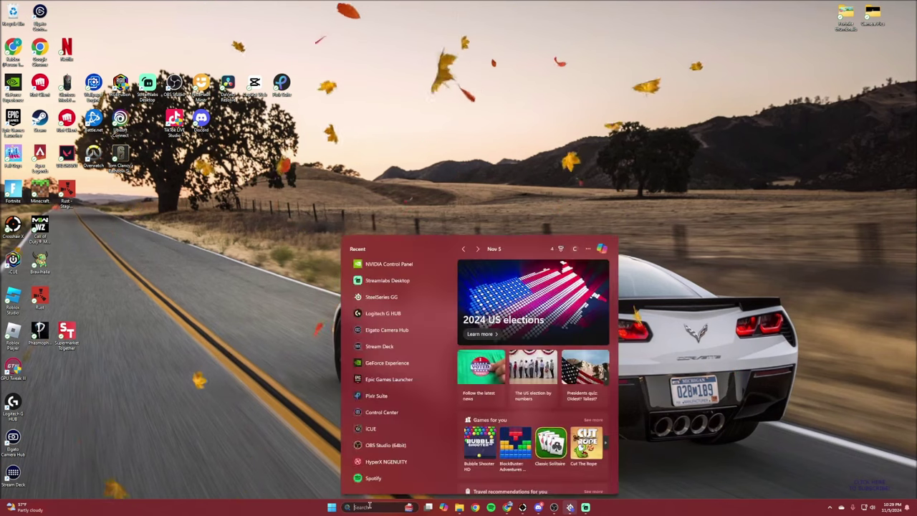
{"action": "type", "text": "nvidia Control Panel"}
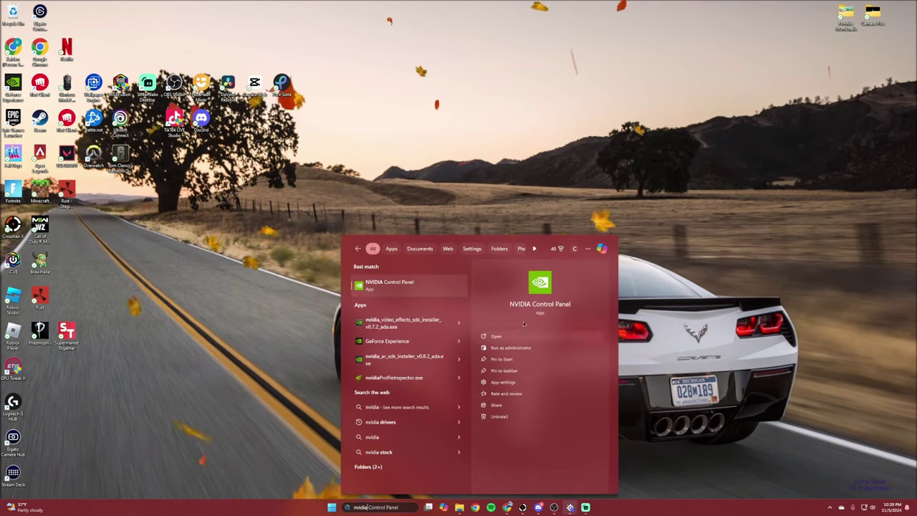
{"action": "left_click", "coordinate": [427, 284]}
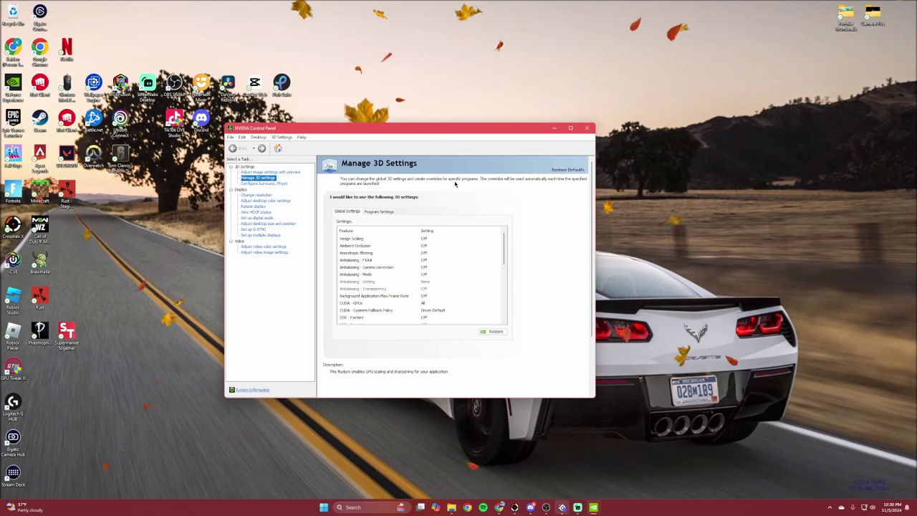
Step: Choose the advanced 3D image settings in Adjust Image Settings with Preview and follow the link to Manage 3D Settings
{"action": "left_click", "coordinate": [276, 172]}
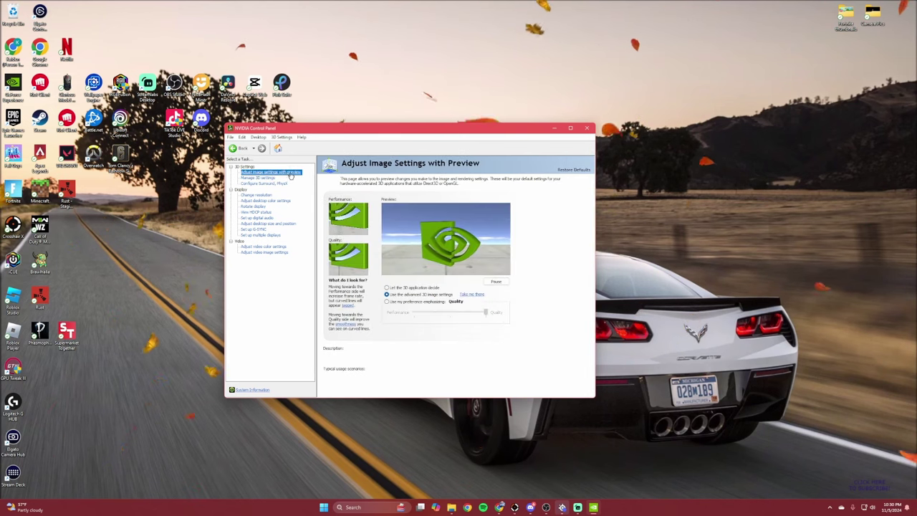
{"action": "left_click", "coordinate": [387, 295]}
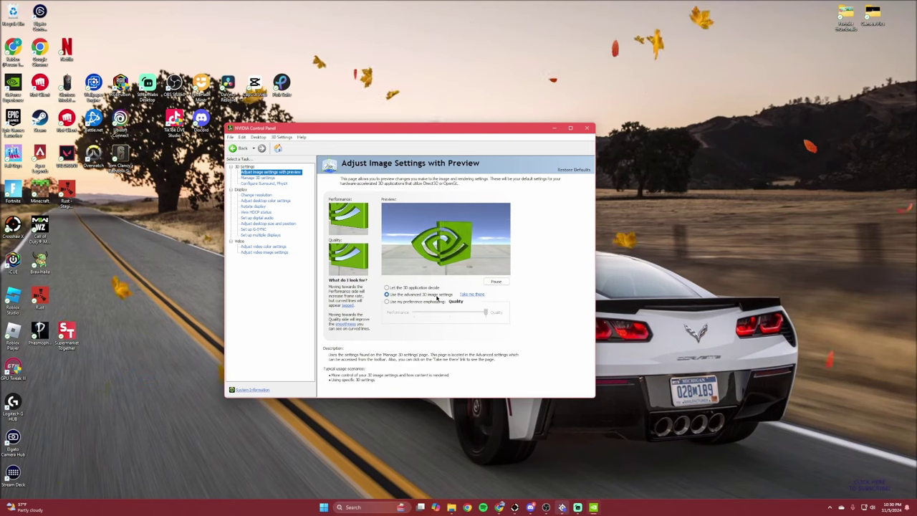
{"action": "left_click", "coordinate": [465, 296]}
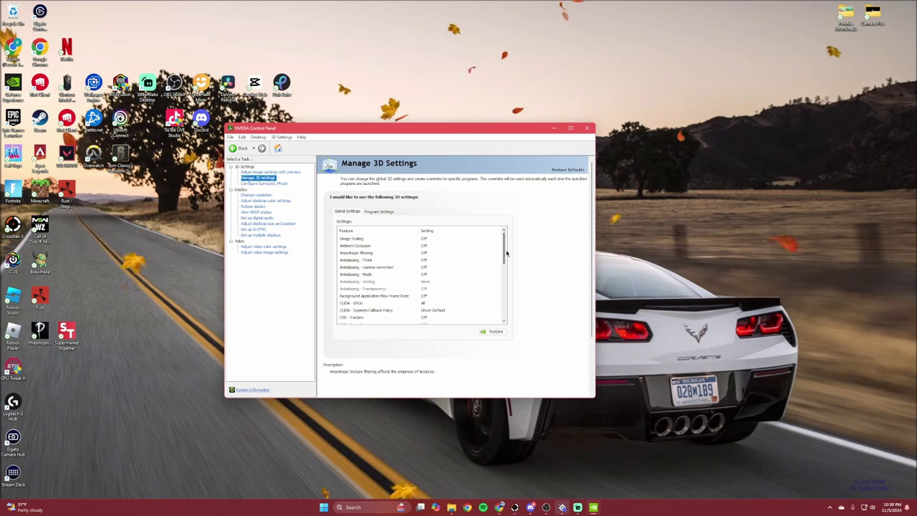
Step: Check the Image Scaling options in the global 3D settings, keeping the feature Off
{"action": "left_click_drag", "start_coordinate": [507, 250], "coordinate": [511, 229]}
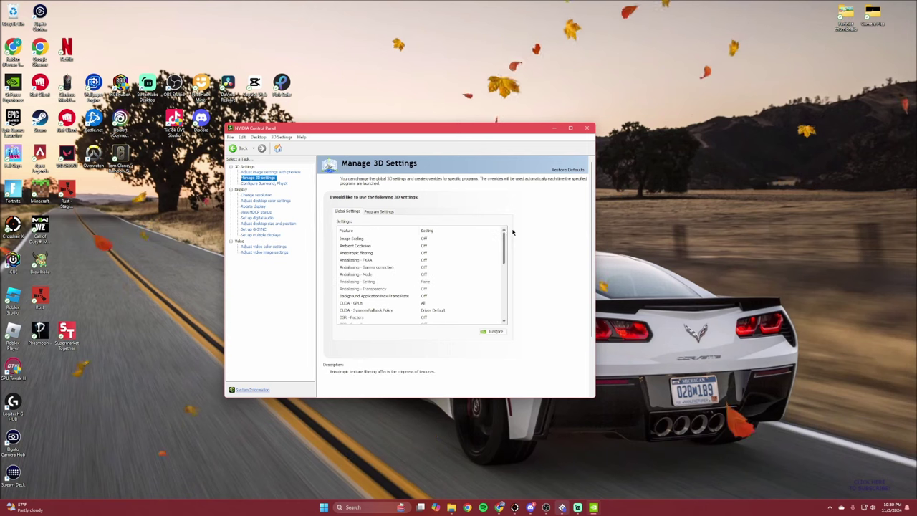
{"action": "left_click", "coordinate": [425, 240]}
{"action": "left_click", "coordinate": [427, 239]}
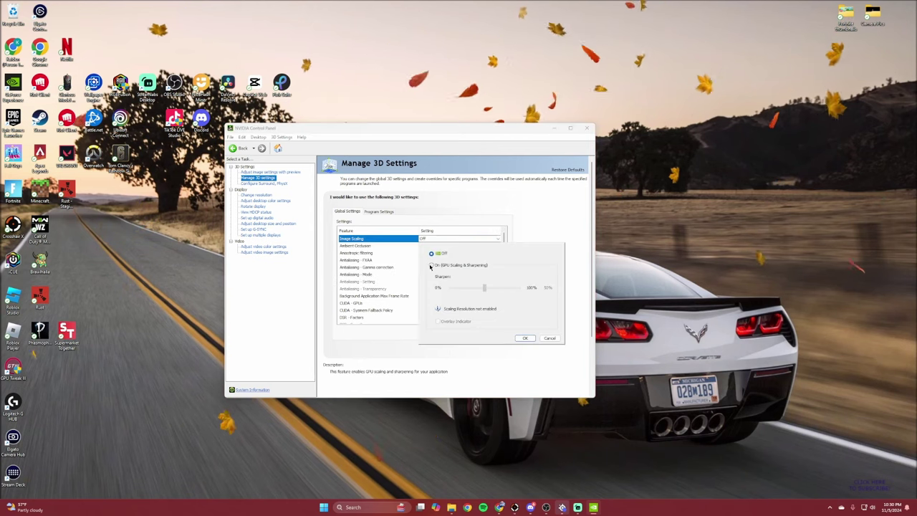
{"action": "left_click", "coordinate": [482, 240]}
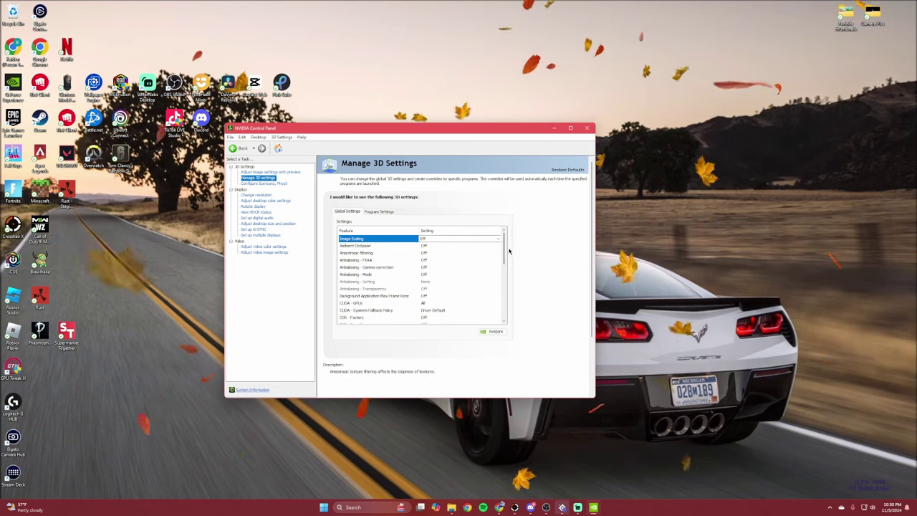
{"action": "mouse_move", "coordinate": [504, 251]}
{"action": "left_mouse_down"}
{"action": "mouse_move", "coordinate": [497, 308]}
{"action": "mouse_move", "coordinate": [503, 239]}
{"action": "left_mouse_up"}
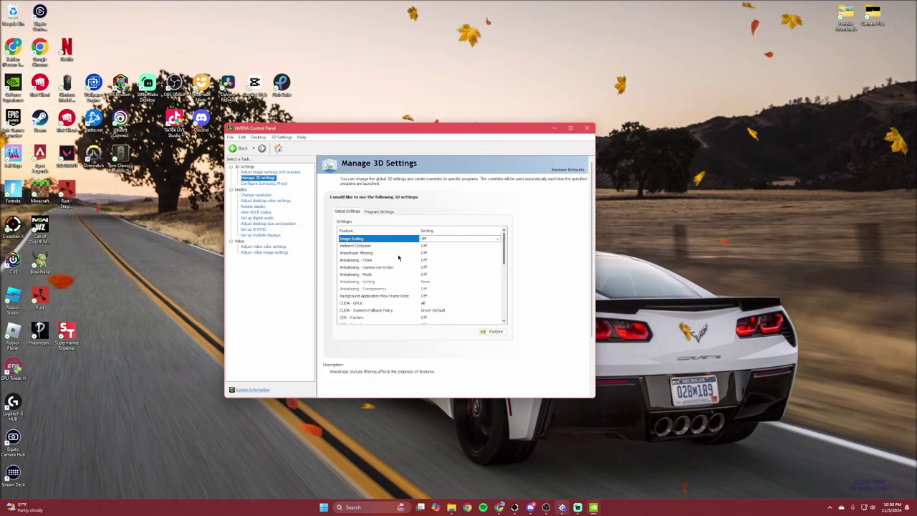
Step: Review the rest of the global 3D settings, from power management to the texture filtering and vertical sync entries
{"action": "scroll", "coordinate": [398, 258], "scroll_direction": "down", "scroll_amount": 4}
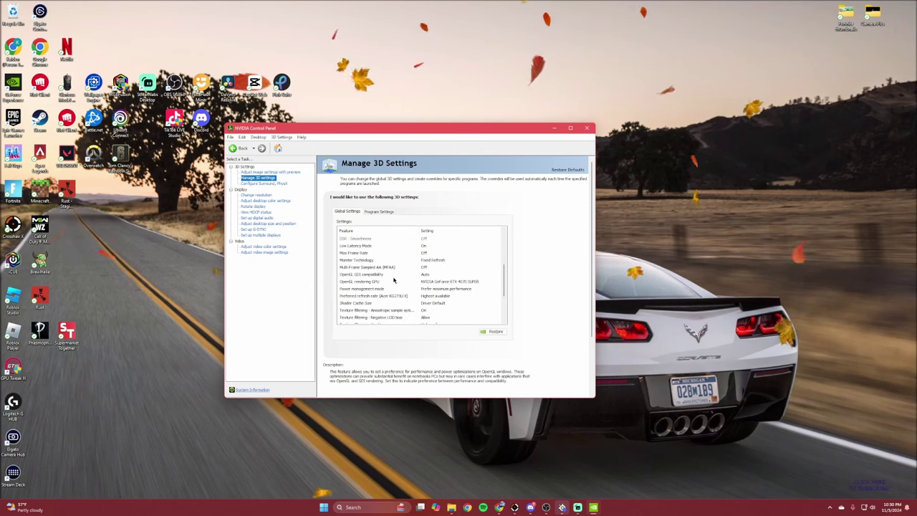
{"action": "scroll", "coordinate": [393, 280], "scroll_direction": "down", "scroll_amount": 2}
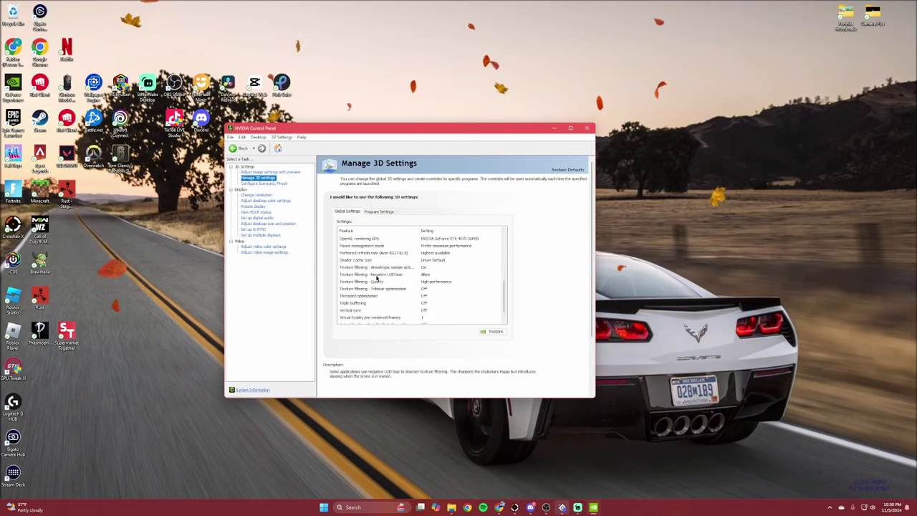
{"action": "scroll", "coordinate": [382, 287], "scroll_direction": "down", "scroll_amount": 1}
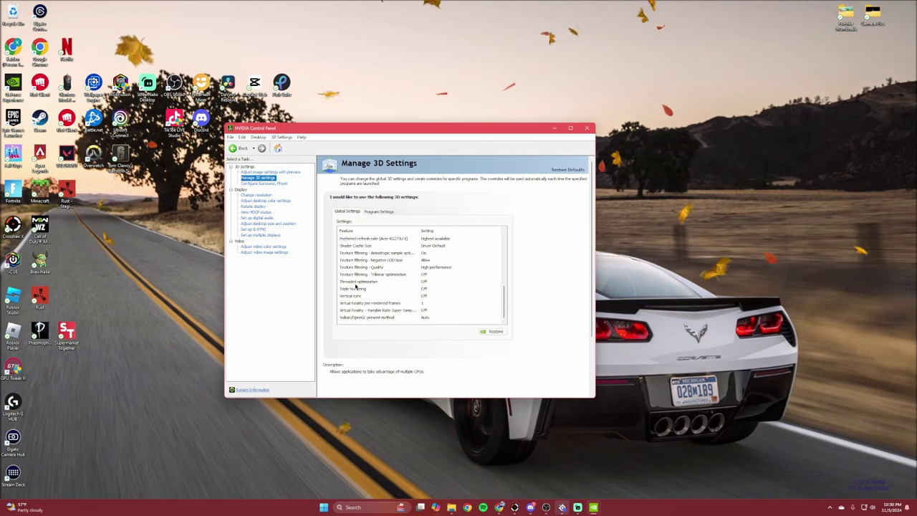
{"action": "left_click", "coordinate": [425, 275]}
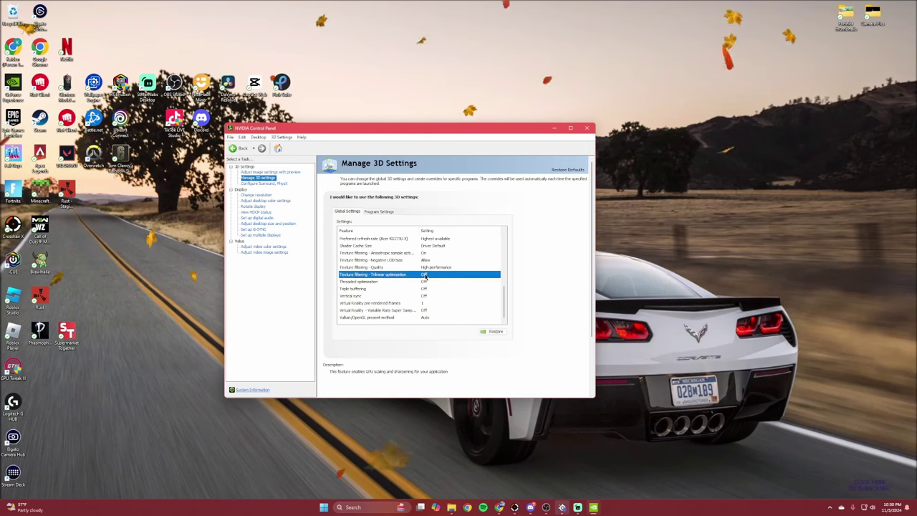
{"action": "left_click", "coordinate": [519, 274]}
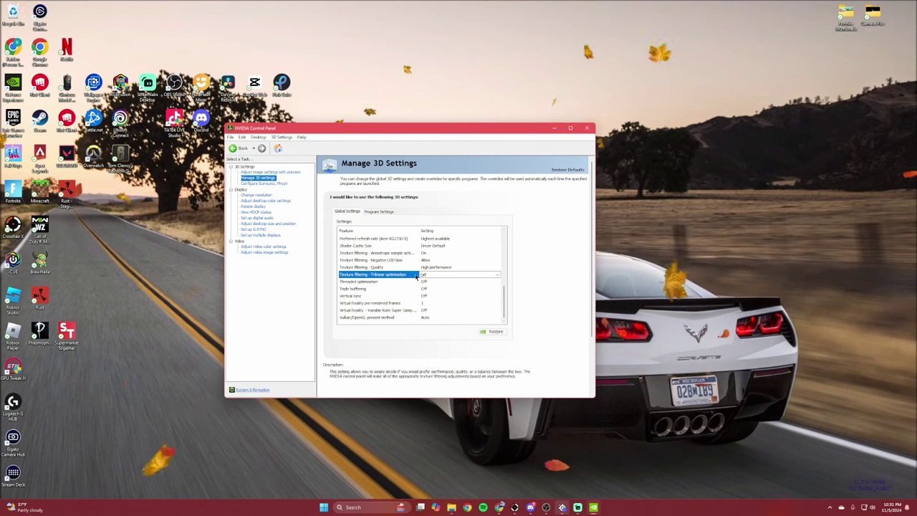
{"action": "scroll", "coordinate": [437, 293], "scroll_direction": "up", "scroll_amount": 10}
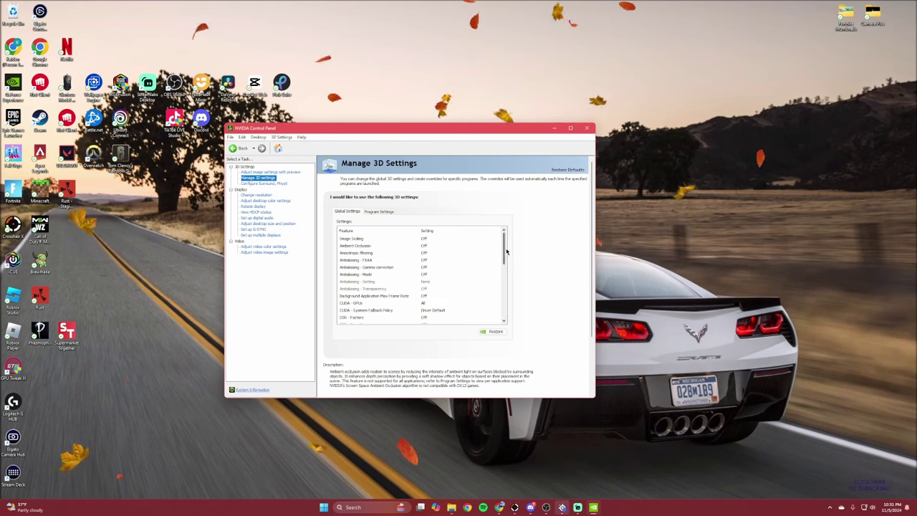
{"action": "left_click_drag", "start_coordinate": [505, 258], "coordinate": [501, 310]}
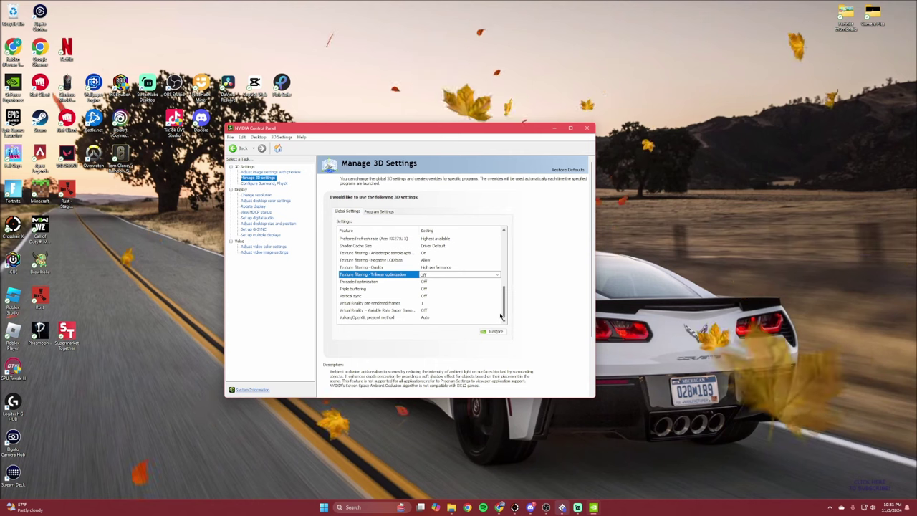
Step: Switch Texture filtering - Trilinear optimization to On and back to Off, apply the global 3D settings and close the window
{"action": "left_click", "coordinate": [500, 278]}
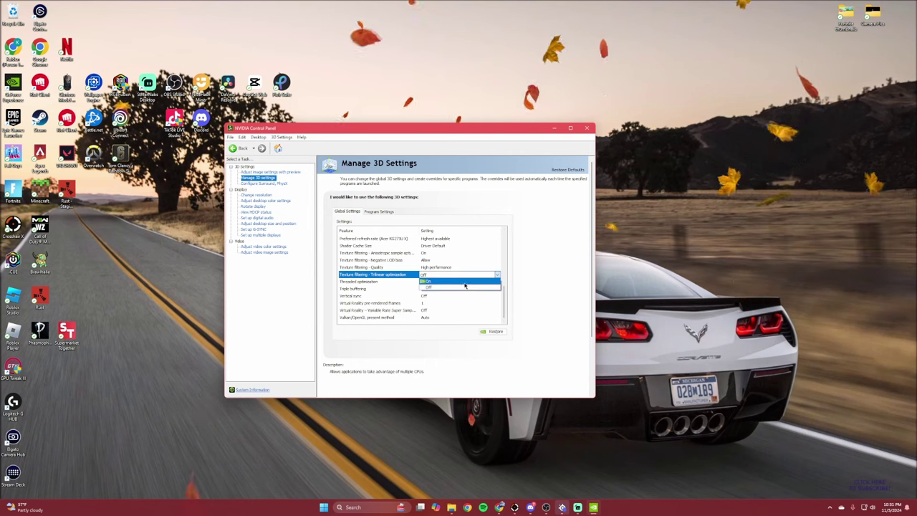
{"action": "left_click", "coordinate": [444, 288]}
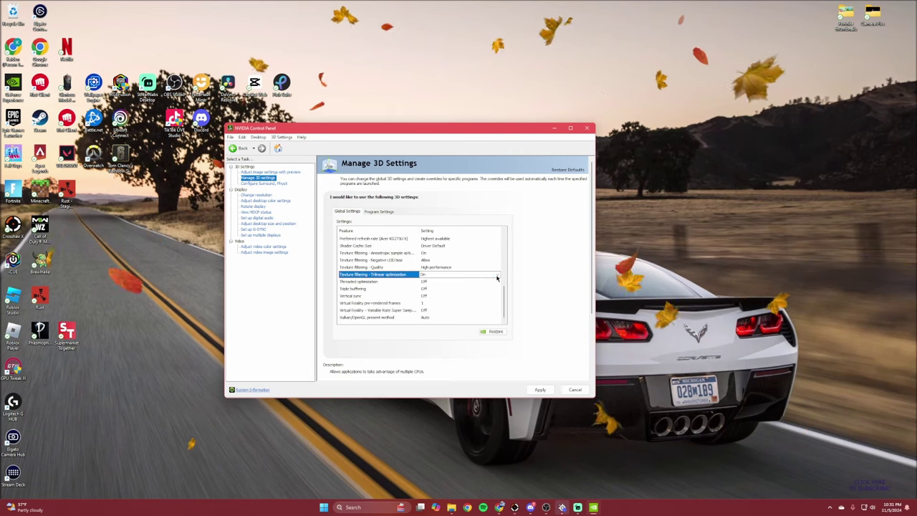
{"action": "left_click", "coordinate": [497, 275]}
{"action": "left_click", "coordinate": [467, 288]}
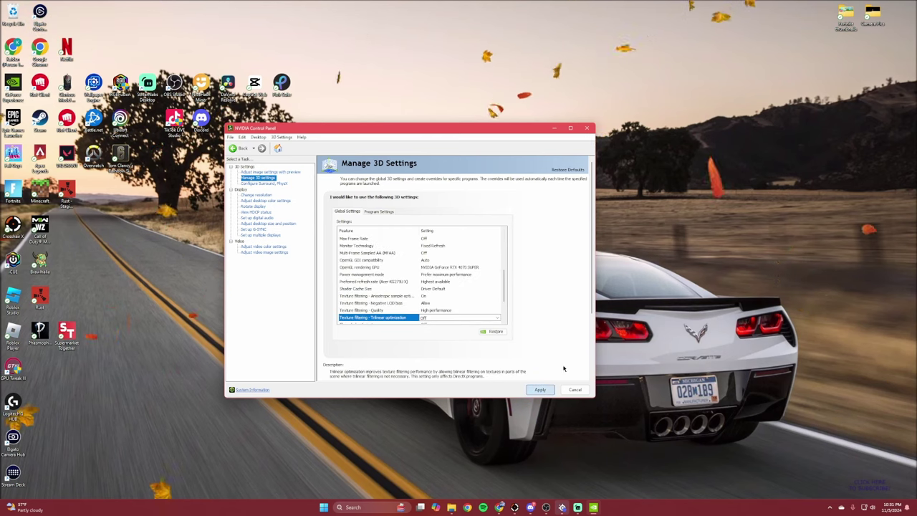
{"action": "left_click", "coordinate": [541, 389]}
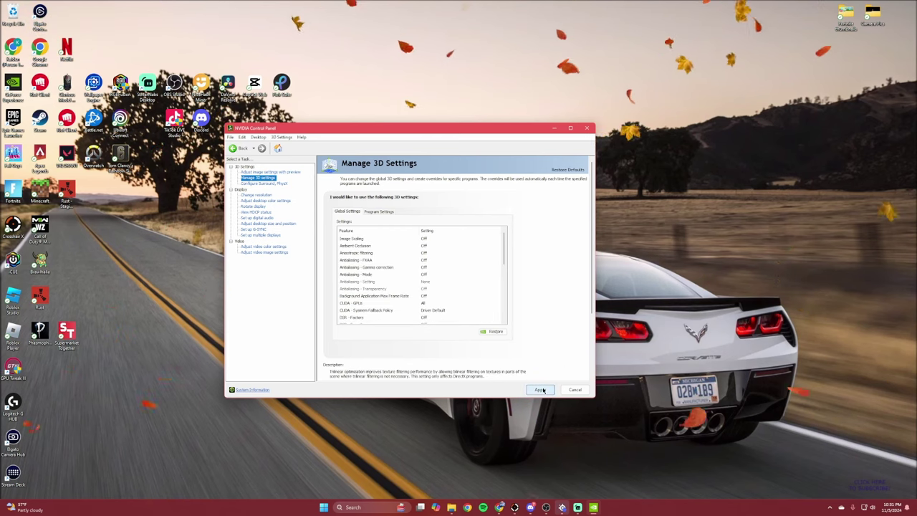
{"action": "left_click", "coordinate": [587, 128]}
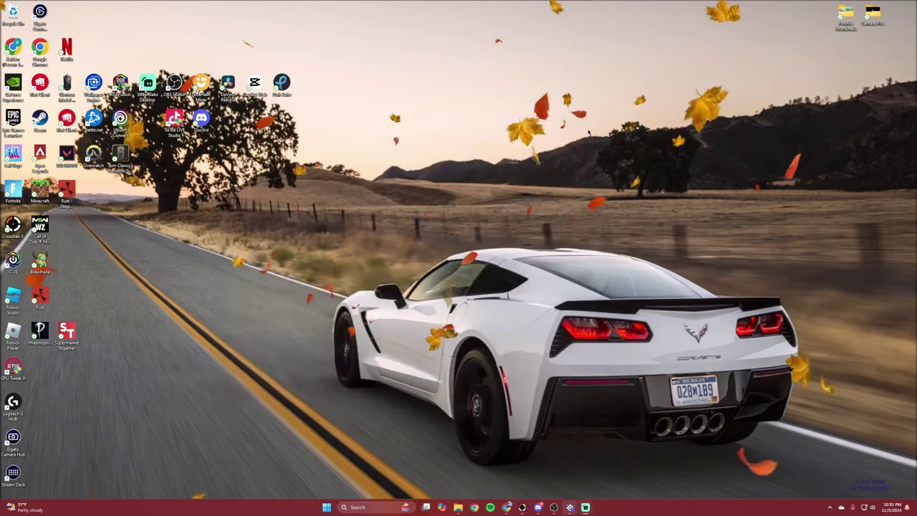
Step: Open the Epic Games Launcher and show the game library as a list
{"action": "double_click", "coordinate": [19, 128]}
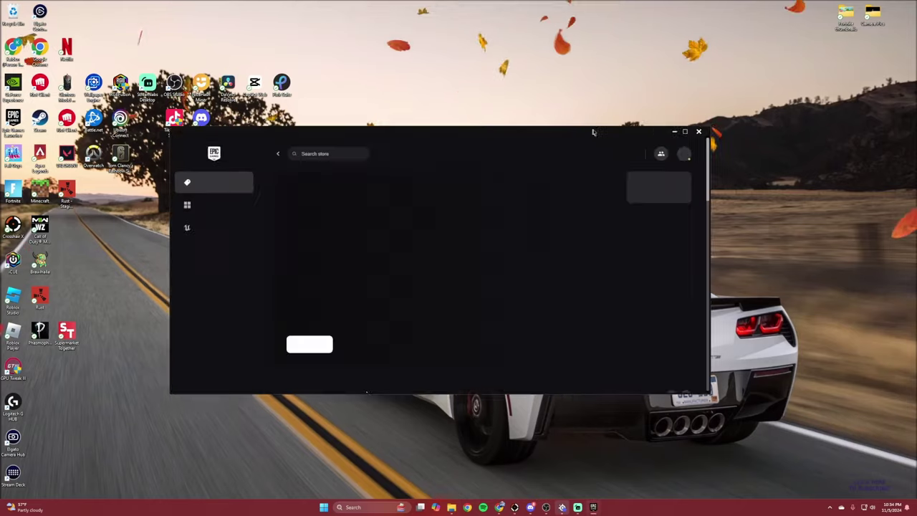
{"action": "left_click_drag", "start_coordinate": [593, 132], "coordinate": [645, 118]}
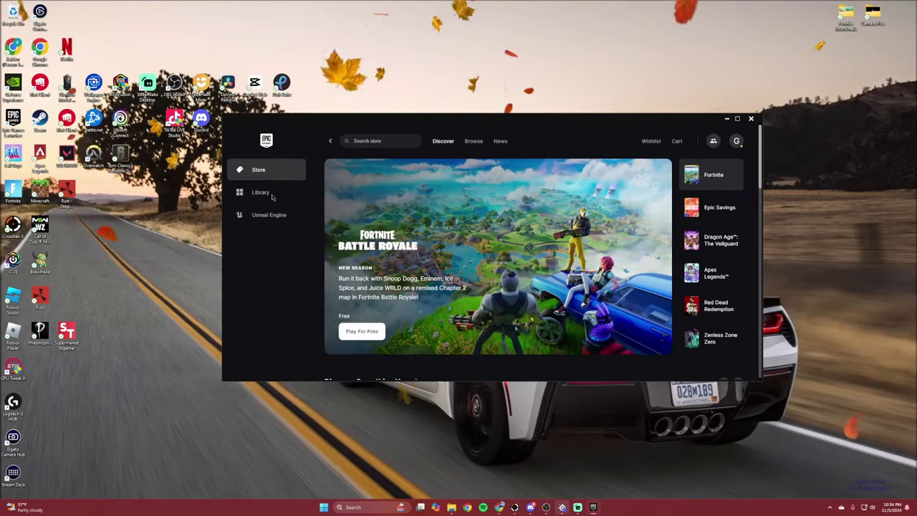
{"action": "left_click", "coordinate": [294, 200]}
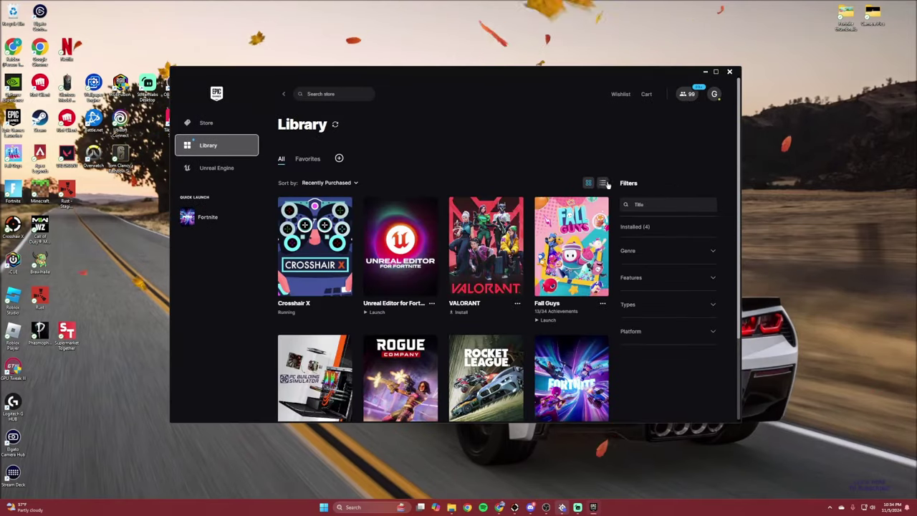
{"action": "left_click", "coordinate": [604, 183]}
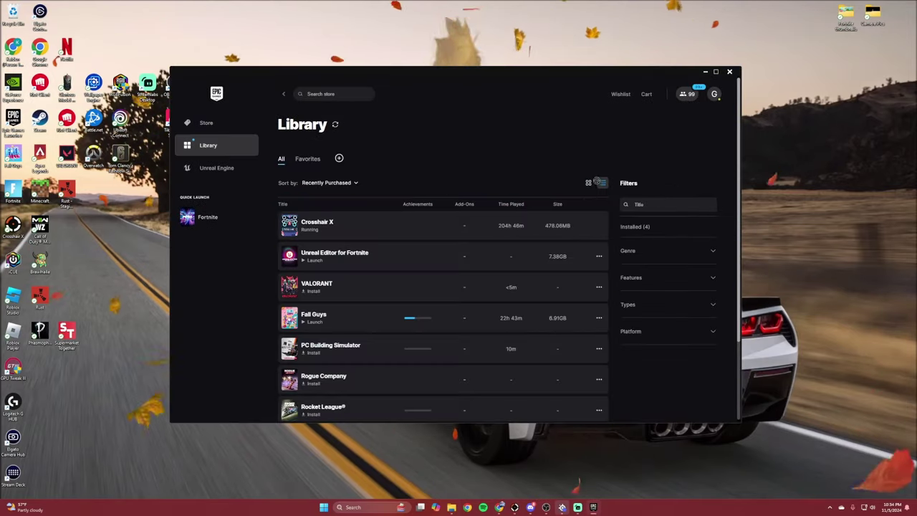
Step: Open Fortnite's installation options from the library and toggle the Fortnite Save the World component
{"action": "scroll", "coordinate": [430, 319], "scroll_direction": "down", "scroll_amount": 3}
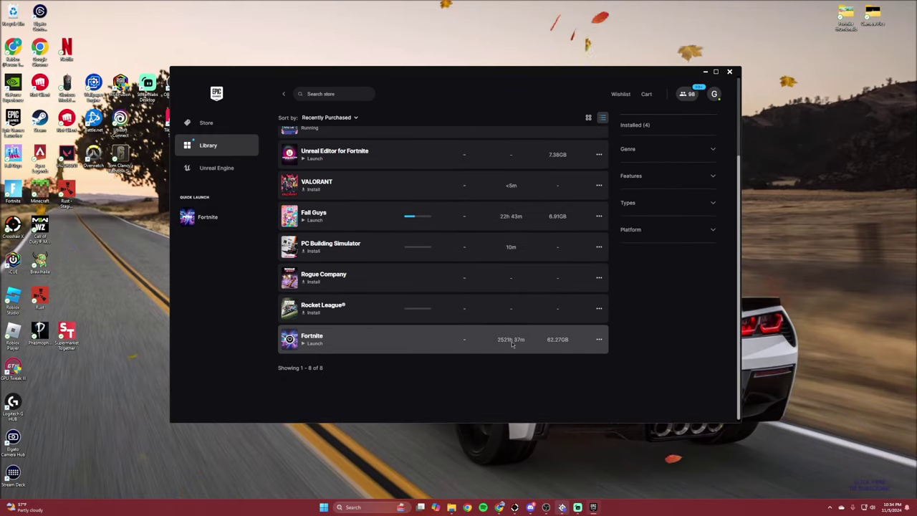
{"action": "left_click", "coordinate": [599, 340]}
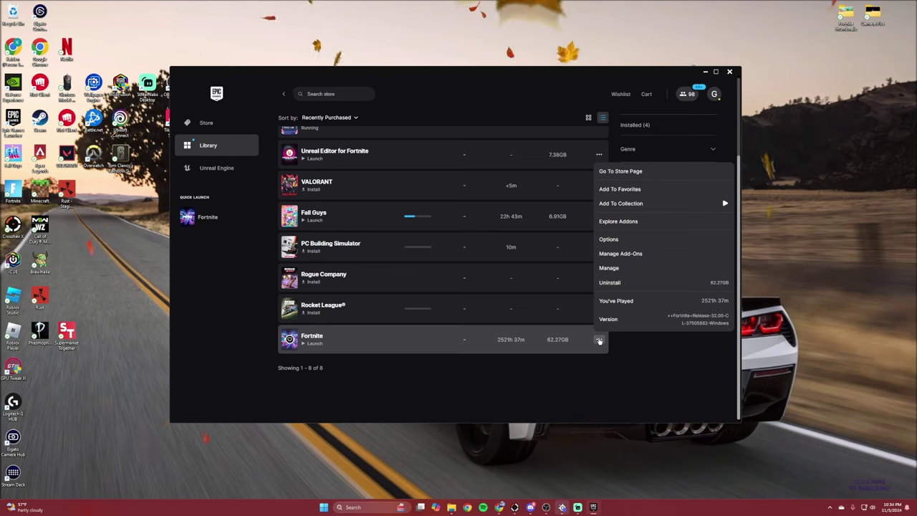
{"action": "left_click", "coordinate": [640, 239]}
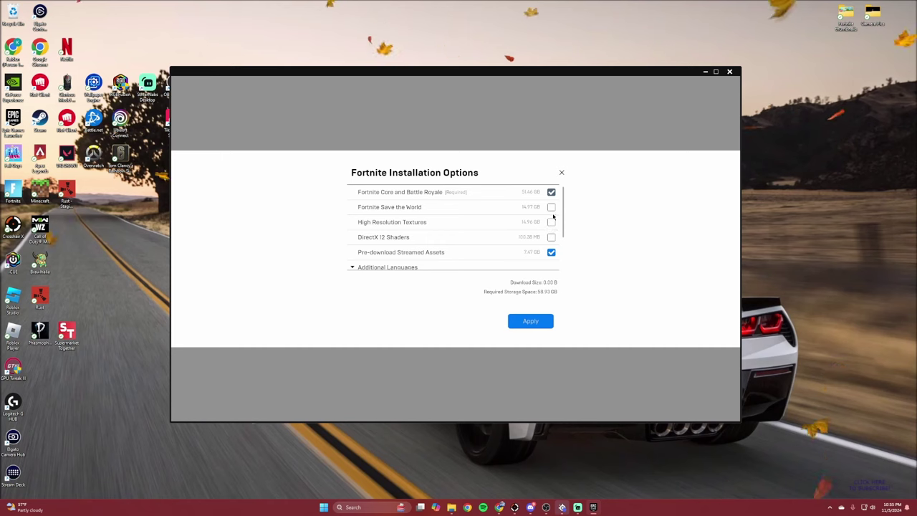
{"action": "left_click", "coordinate": [551, 207]}
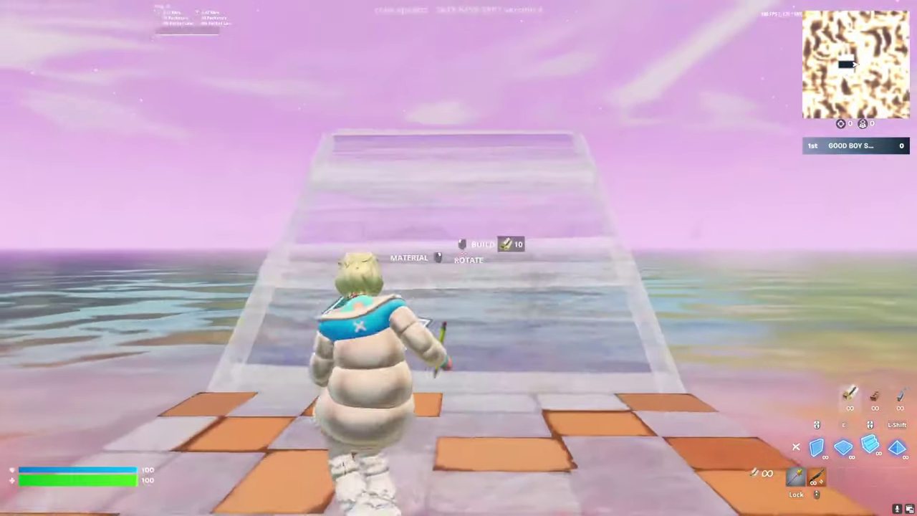
{"action": "left_click", "coordinate": [458, 258]}
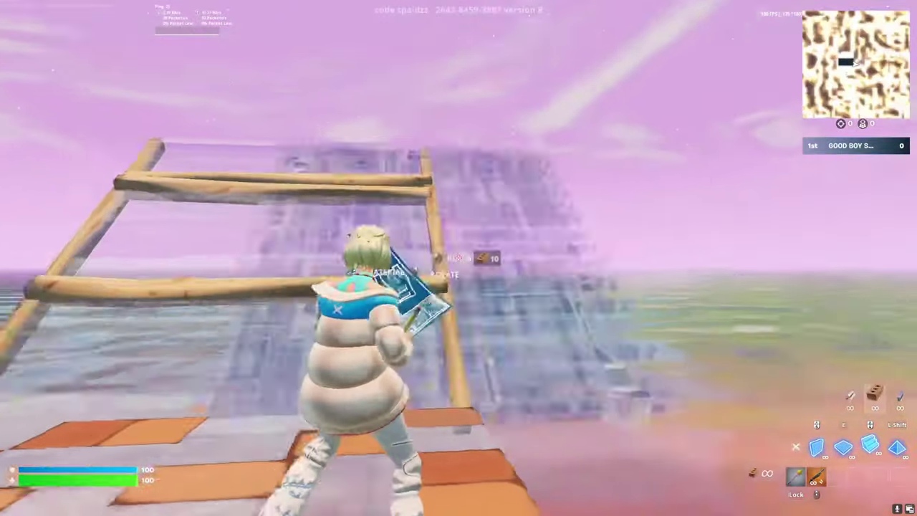
{"action": "left_click", "coordinate": [458, 258]}
{"action": "right_click", "coordinate": [459, 258]}
{"action": "left_click", "coordinate": [459, 258]}
{"action": "key", "text": "Caps_Lock"}
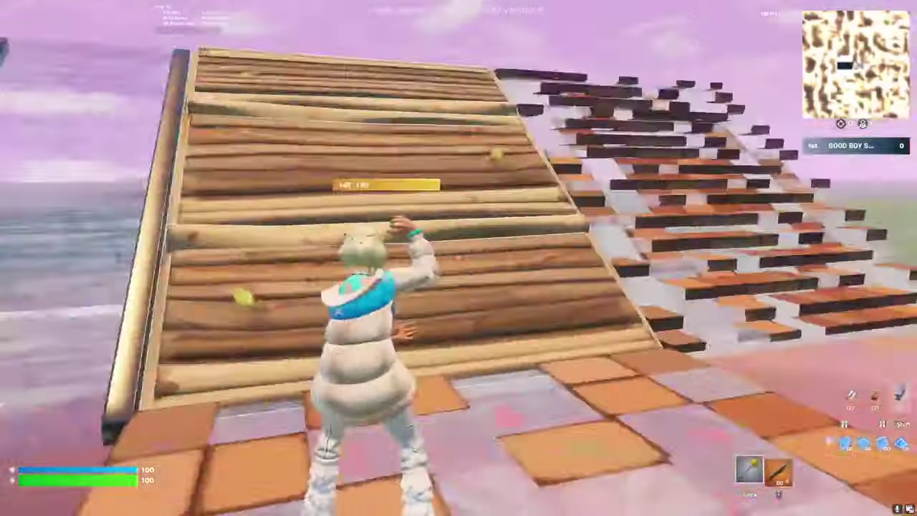
{"action": "key", "text": "f"}
{"action": "left_click", "coordinate": [459, 258]}
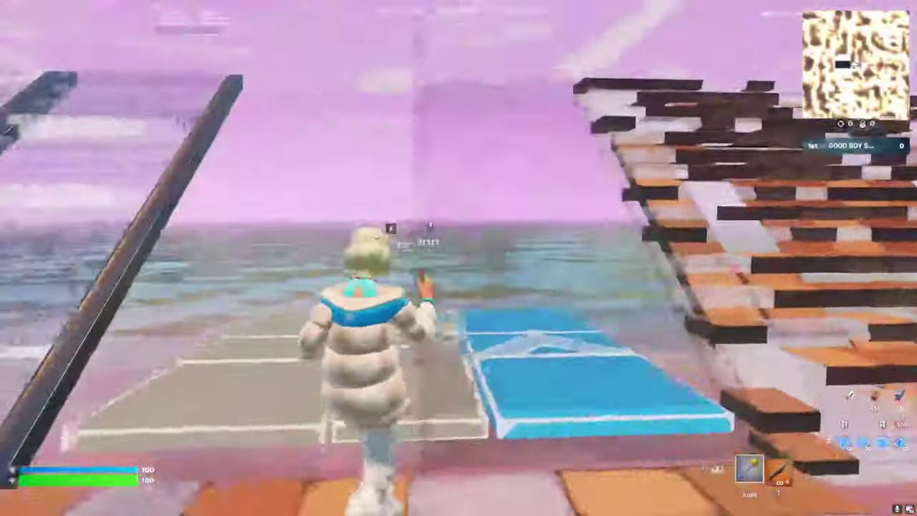
{"action": "right_click", "coordinate": [458, 258]}
{"action": "key", "text": "shift"}
{"action": "key", "text": "Caps_Lock"}
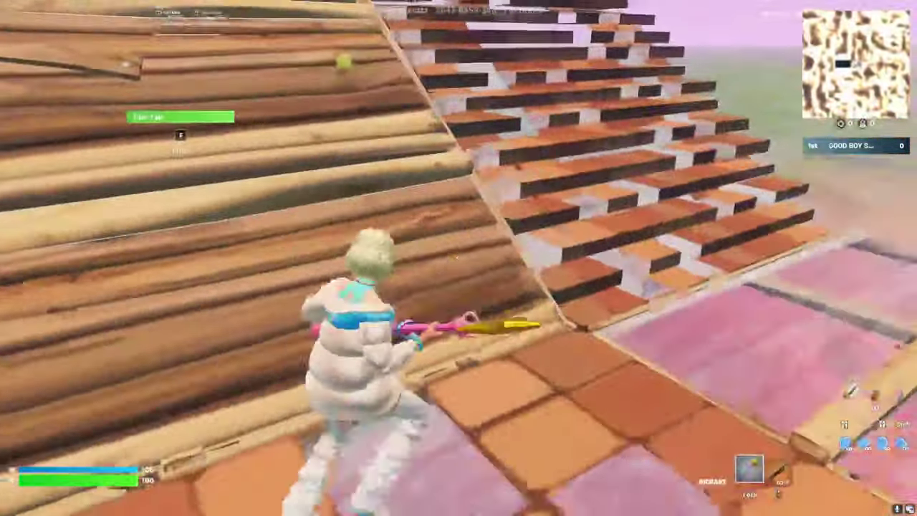
{"action": "key", "text": "f"}
{"action": "key", "text": "f"}
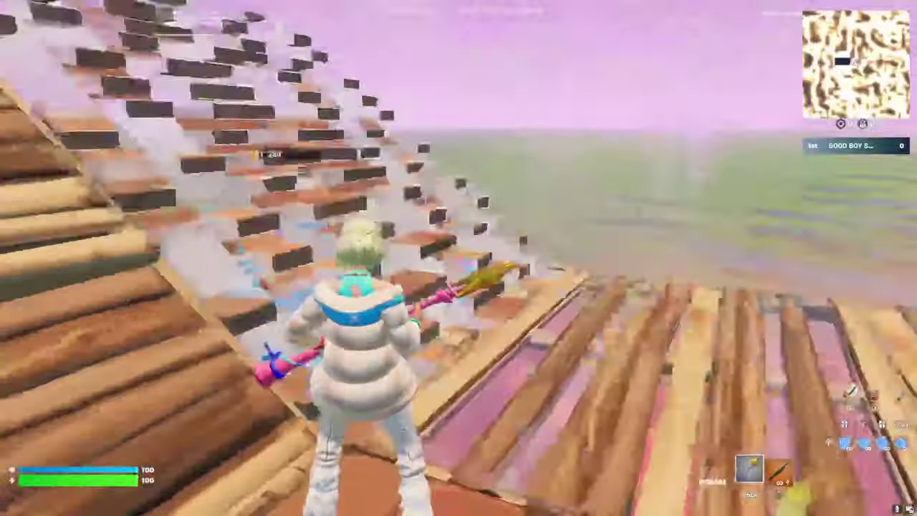
{"action": "key", "text": "a"}
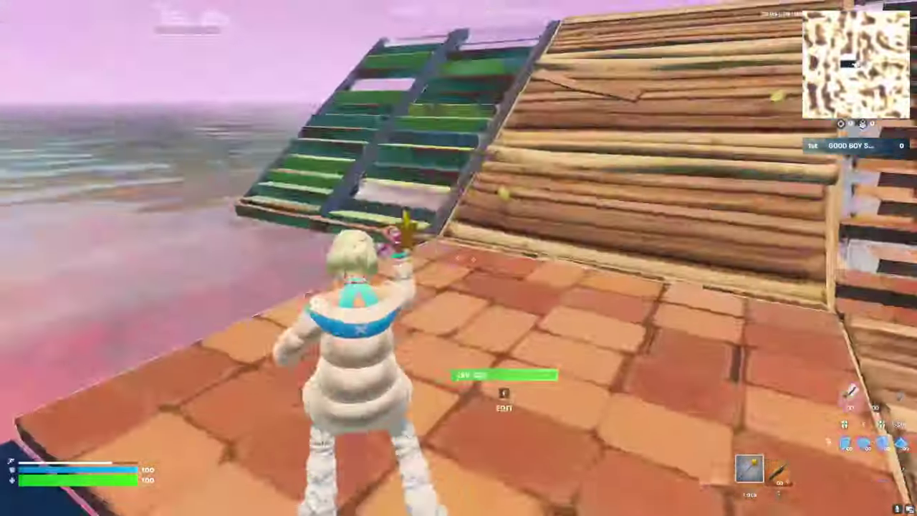
{"action": "key", "text": "w"}
{"action": "key", "text": "e"}
{"action": "left_click", "coordinate": [459, 258]}
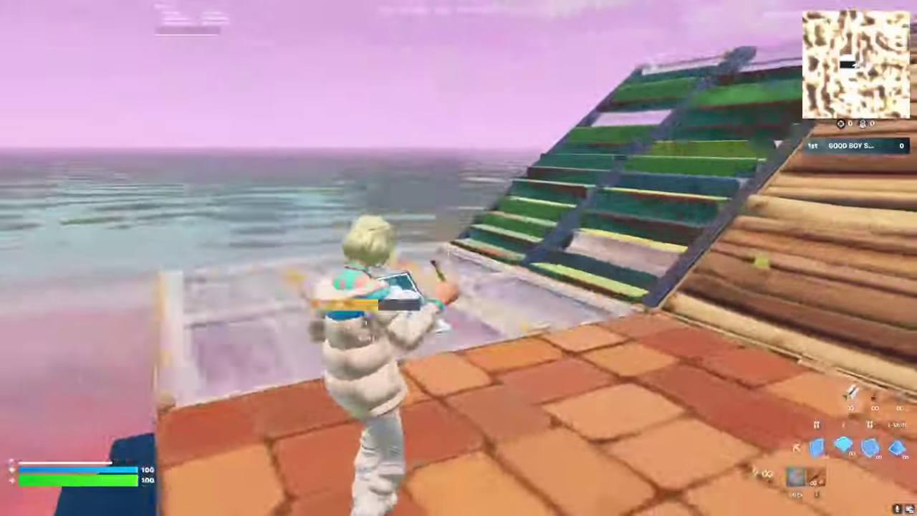
{"action": "key", "text": "Caps_Lock"}
{"action": "key", "text": "c"}
{"action": "key", "text": "shift"}
{"action": "left_click", "coordinate": [458, 258]}
{"action": "key", "text": "Caps_Lock"}
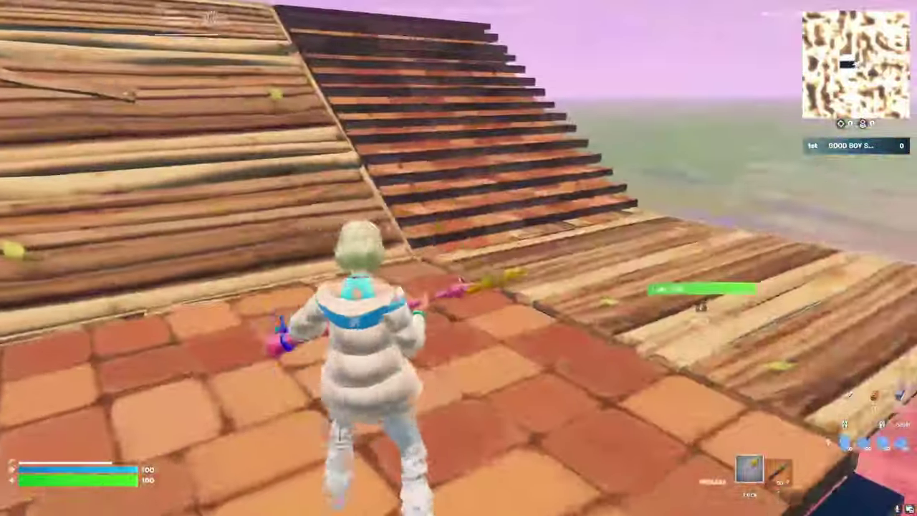
{"action": "key", "text": "w"}
{"action": "key", "text": "c"}
{"action": "key", "text": "Caps_Lock"}
{"action": "key", "text": "w"}
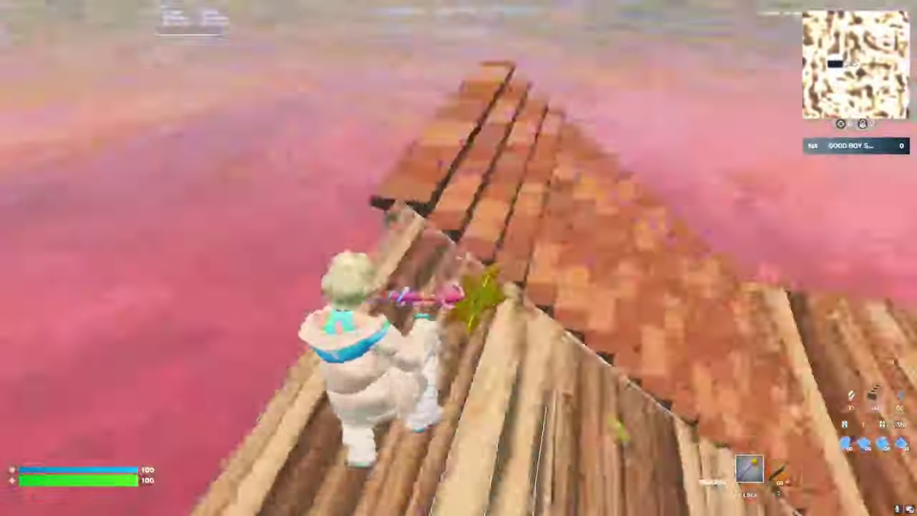
{"action": "key", "text": "w"}
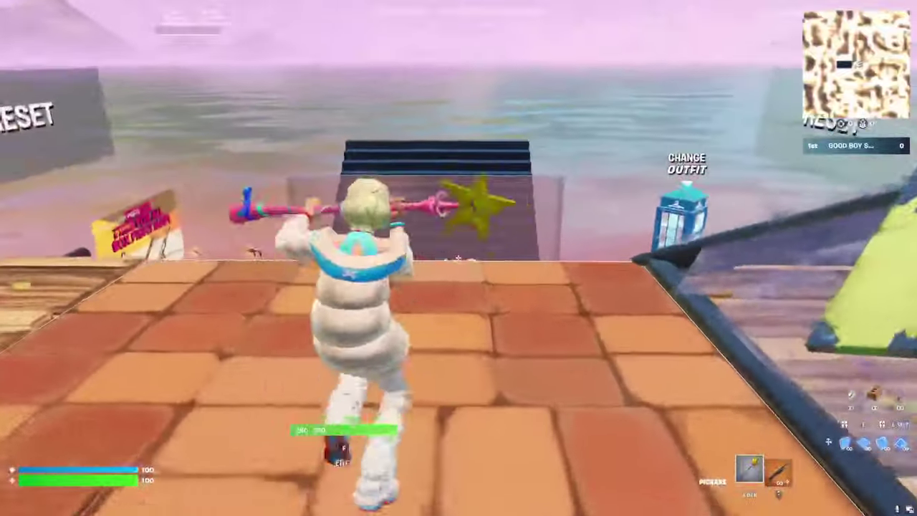
{"action": "key", "text": "w"}
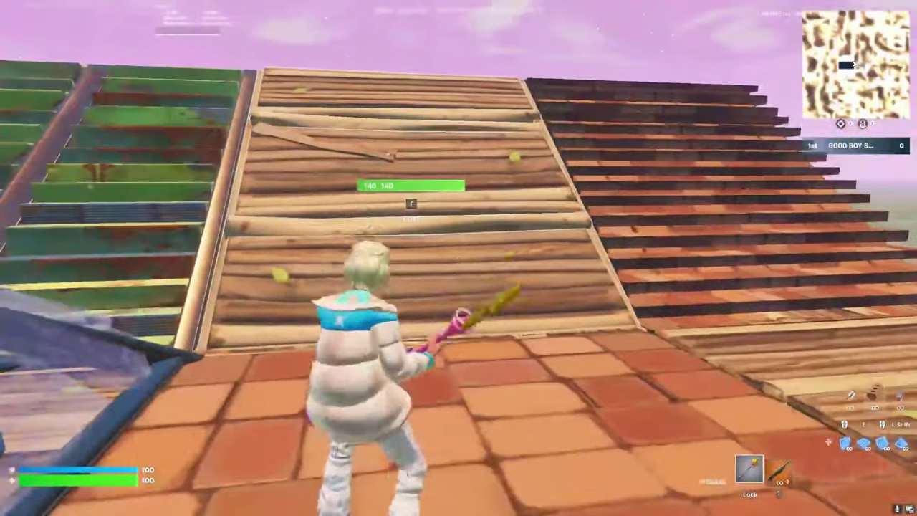
Step: Open the game's video settings and review the display, color blind and performance-mode graphics quality entries
{"action": "key", "text": "Escape"}
{"action": "left_click", "coordinate": [631, 387]}
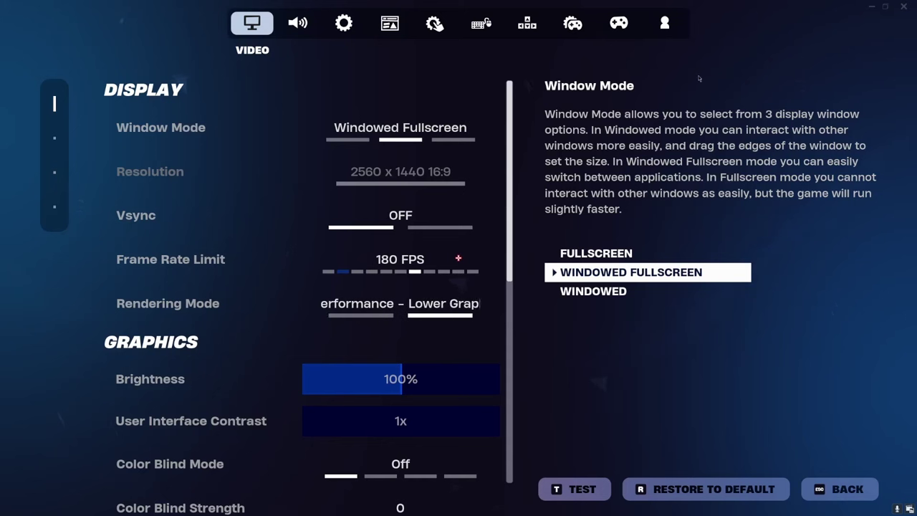
{"action": "mouse_move", "coordinate": [106, 110]}
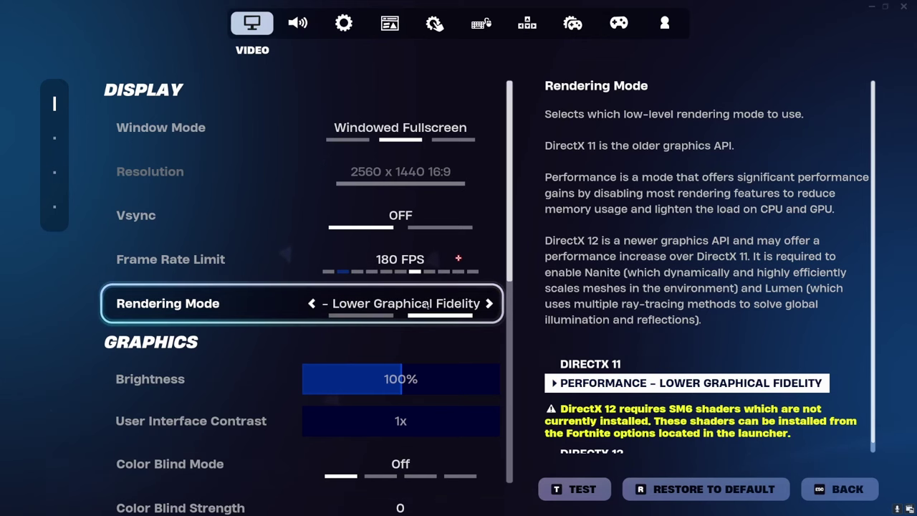
{"action": "scroll", "coordinate": [237, 294], "scroll_direction": "down", "scroll_amount": 3}
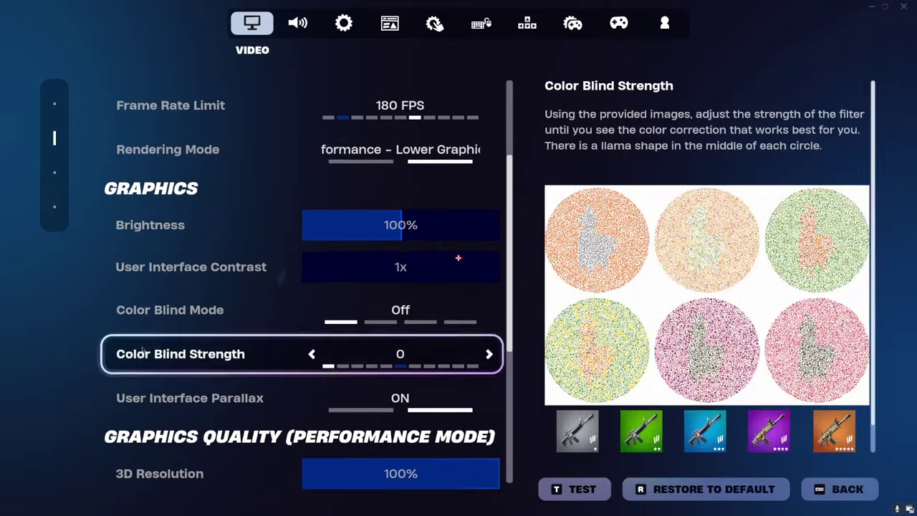
{"action": "scroll", "coordinate": [171, 337], "scroll_direction": "down", "scroll_amount": 1}
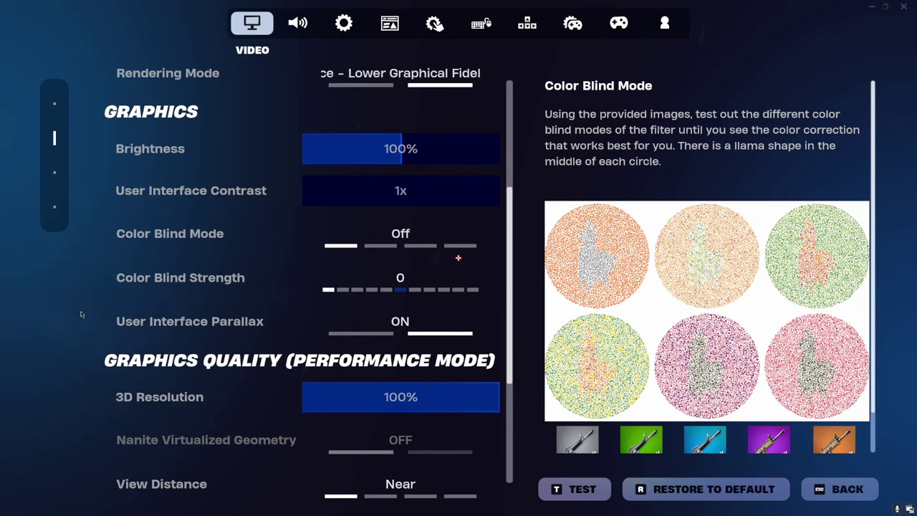
{"action": "mouse_move", "coordinate": [67, 306]}
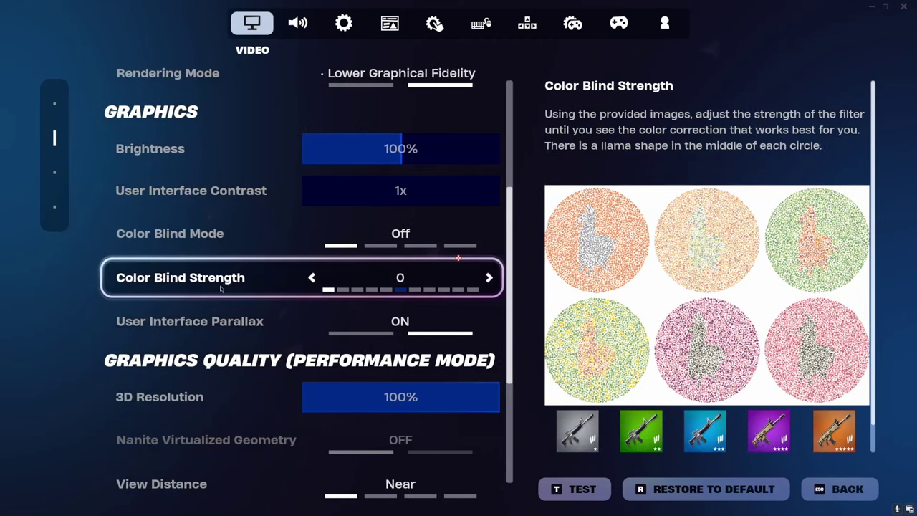
{"action": "scroll", "coordinate": [179, 258], "scroll_direction": "down", "scroll_amount": 3}
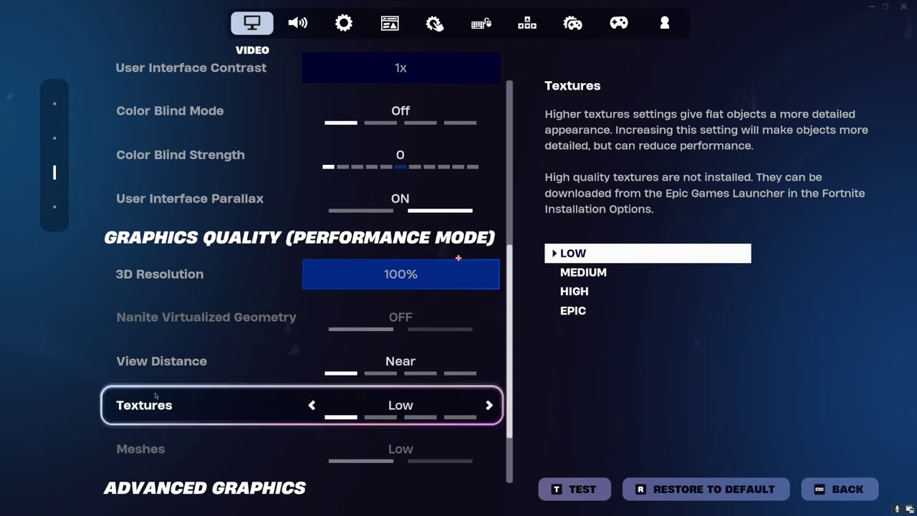
{"action": "scroll", "coordinate": [179, 401], "scroll_direction": "down", "scroll_amount": 1}
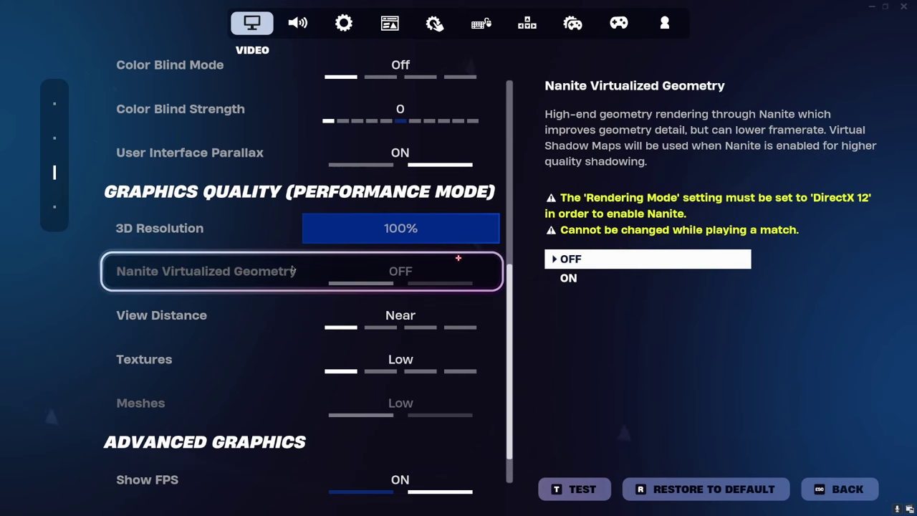
Step: Compare the 3D Resolution setting with the display Resolution and check the graphics entries between them
{"action": "scroll", "coordinate": [246, 287], "scroll_direction": "up", "scroll_amount": 1}
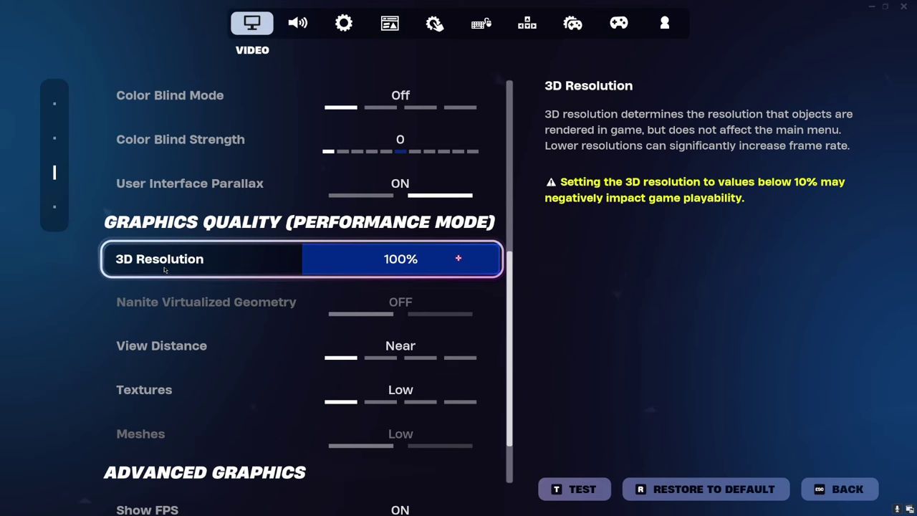
{"action": "scroll", "coordinate": [166, 266], "scroll_direction": "up", "scroll_amount": 2}
{"action": "scroll", "coordinate": [509, 248], "scroll_direction": "up", "scroll_amount": 4}
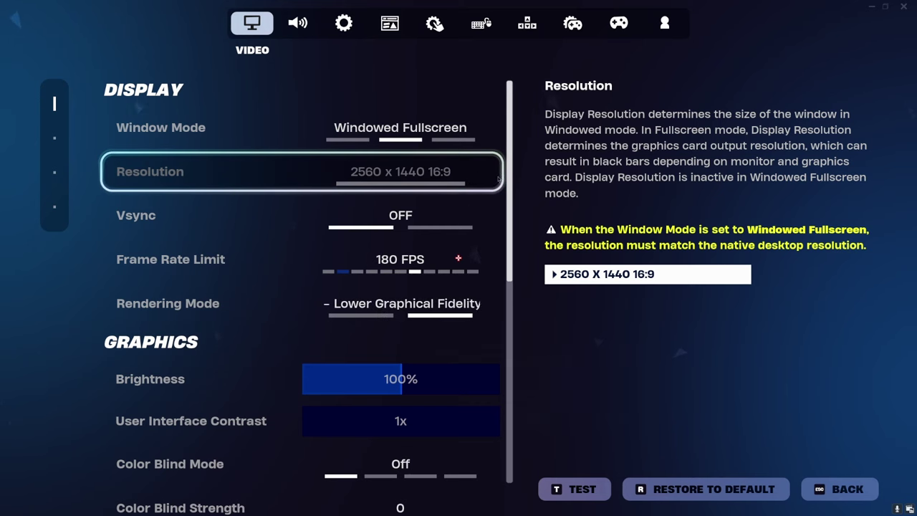
{"action": "left_click_drag", "start_coordinate": [510, 173], "coordinate": [520, 317]}
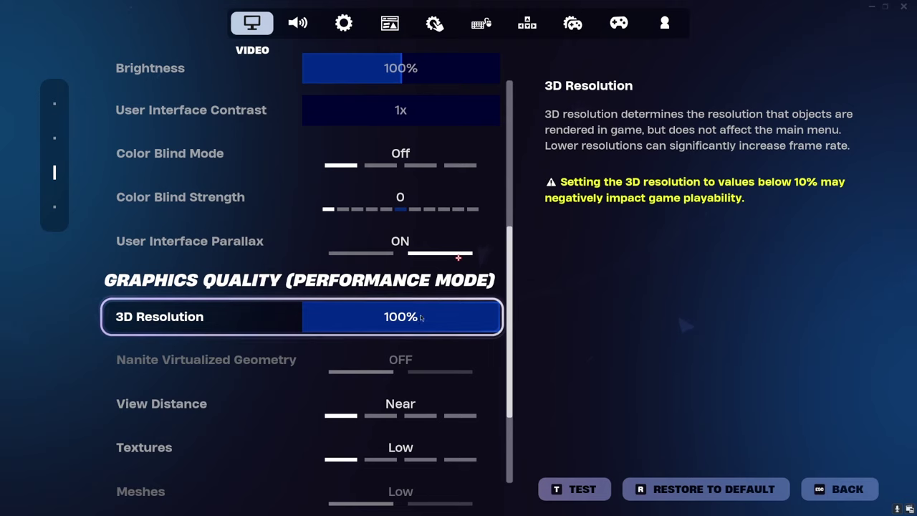
{"action": "scroll", "coordinate": [229, 243], "scroll_direction": "up", "scroll_amount": 3}
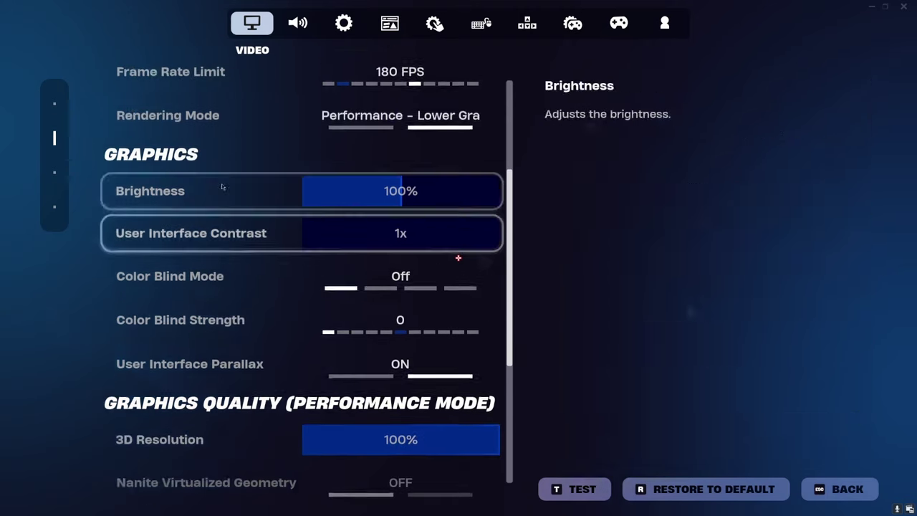
{"action": "scroll", "coordinate": [237, 150], "scroll_direction": "up", "scroll_amount": 2}
{"action": "scroll", "coordinate": [204, 358], "scroll_direction": "down", "scroll_amount": 2}
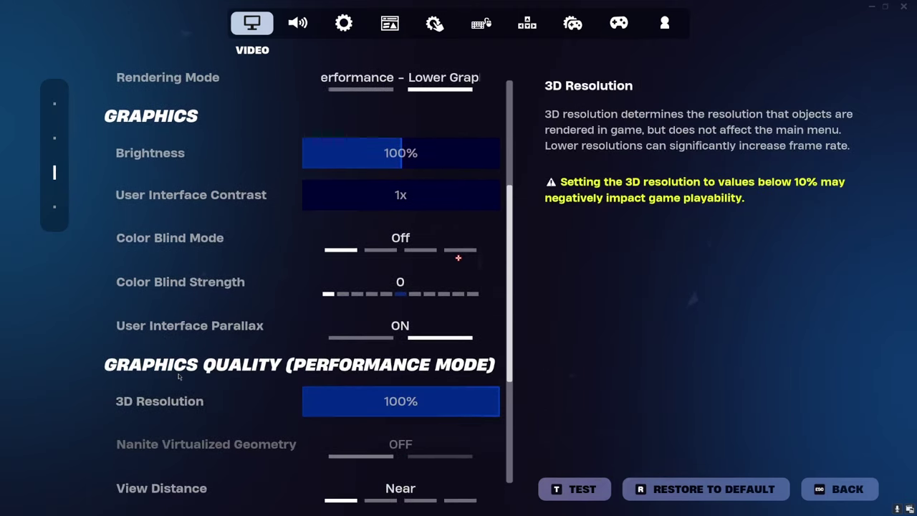
{"action": "scroll", "coordinate": [524, 107], "scroll_direction": "up", "scroll_amount": 2}
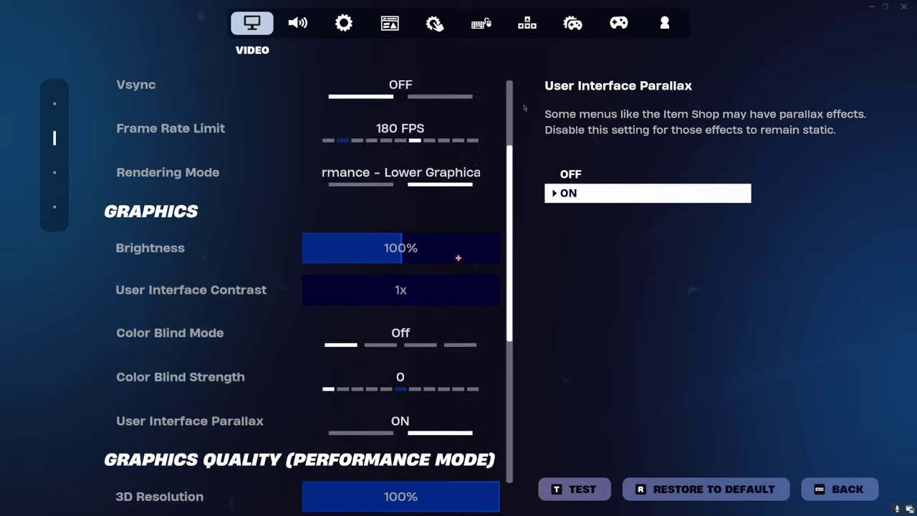
{"action": "scroll", "coordinate": [524, 108], "scroll_direction": "up", "scroll_amount": 3}
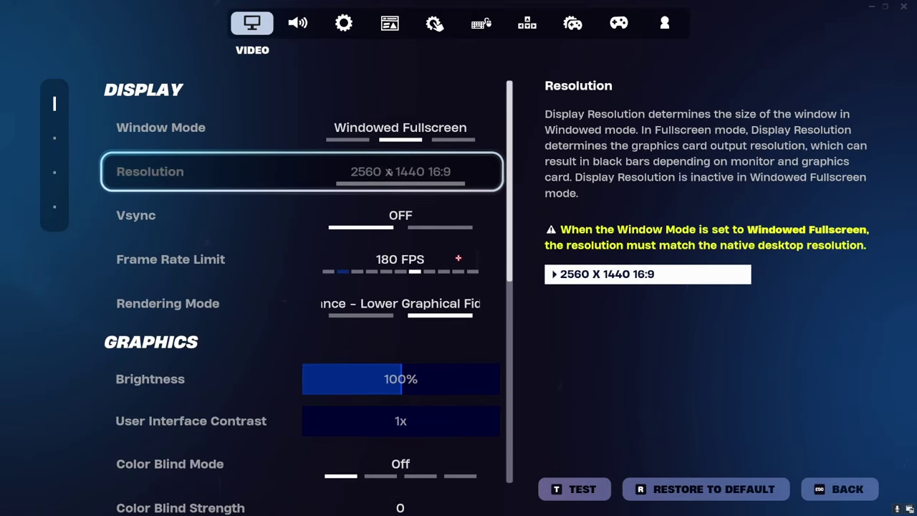
Step: Examine the Meshes, Resolution and Window Mode settings and return to the game
{"action": "scroll", "coordinate": [528, 411], "scroll_direction": "down", "scroll_amount": 8}
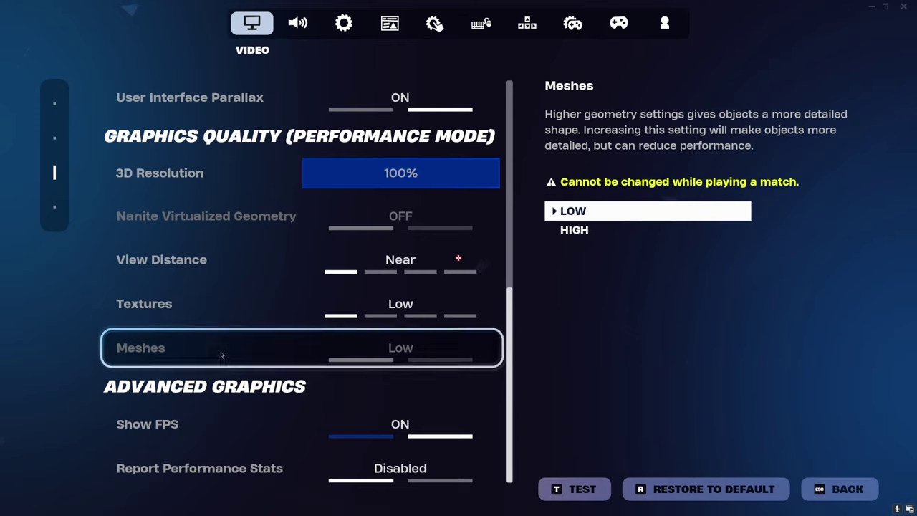
{"action": "scroll", "coordinate": [211, 351], "scroll_direction": "up", "scroll_amount": 5}
{"action": "scroll", "coordinate": [164, 283], "scroll_direction": "up", "scroll_amount": 5}
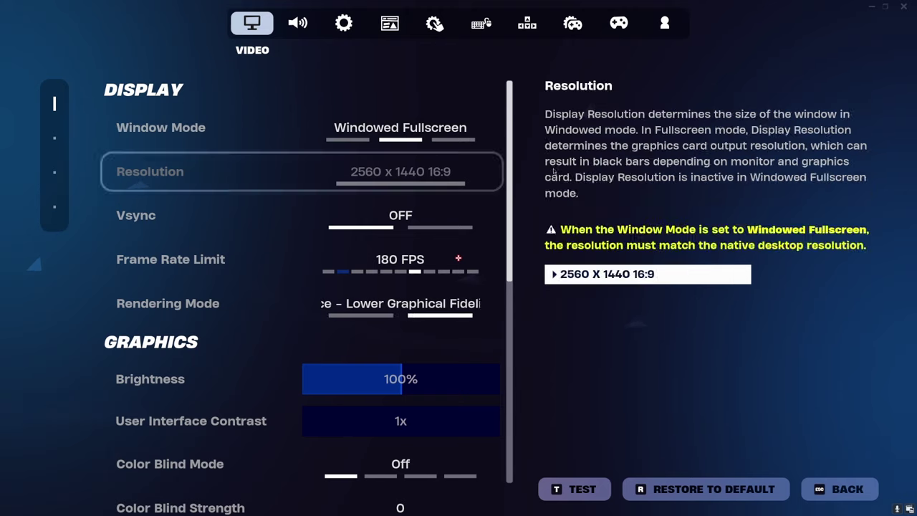
{"action": "mouse_move", "coordinate": [100, 158]}
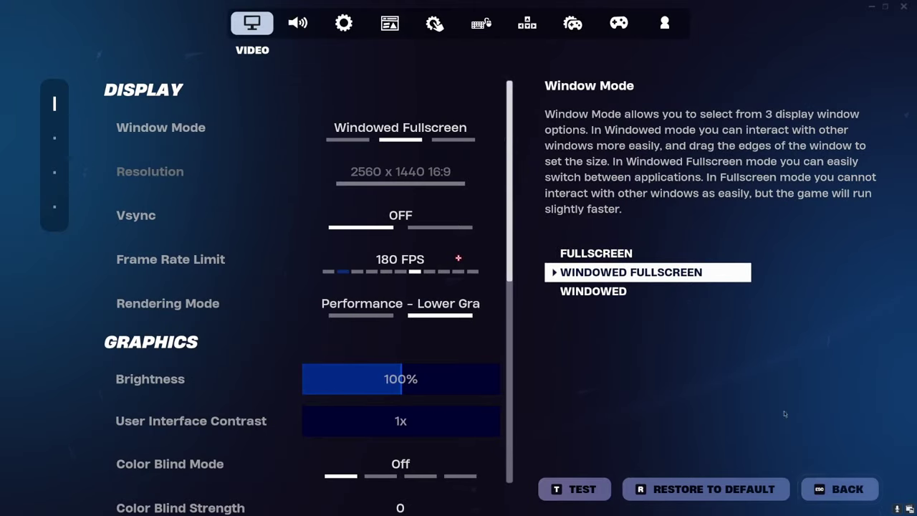
{"action": "left_click", "coordinate": [840, 488]}
Step: Reopen the video settings, set Rendering Mode to DirectX 11, apply the change and restart the game
{"action": "key", "text": "2"}
{"action": "key", "text": "Escape"}
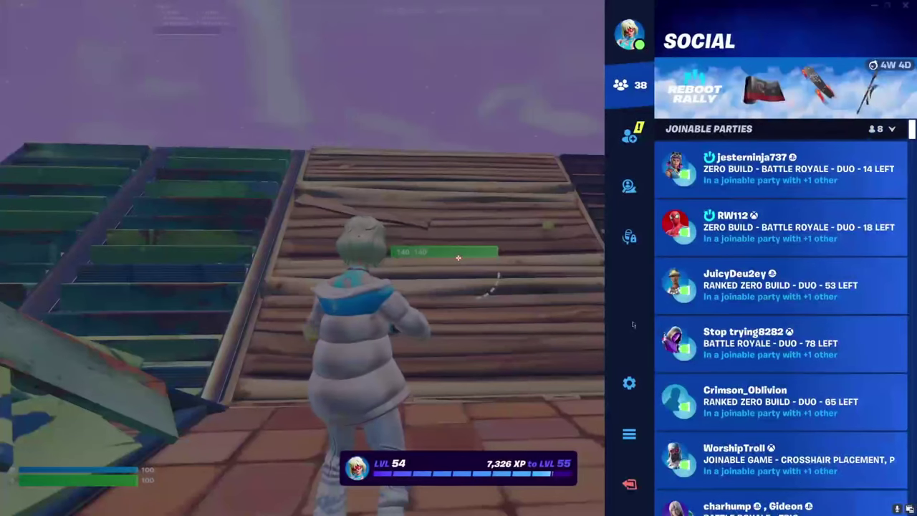
{"action": "left_click", "coordinate": [629, 382]}
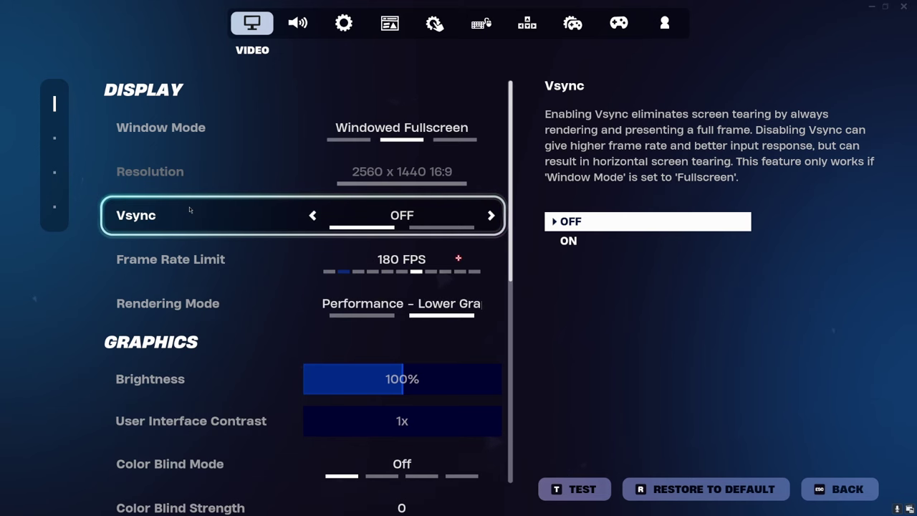
{"action": "scroll", "coordinate": [190, 209], "scroll_direction": "down", "scroll_amount": 1}
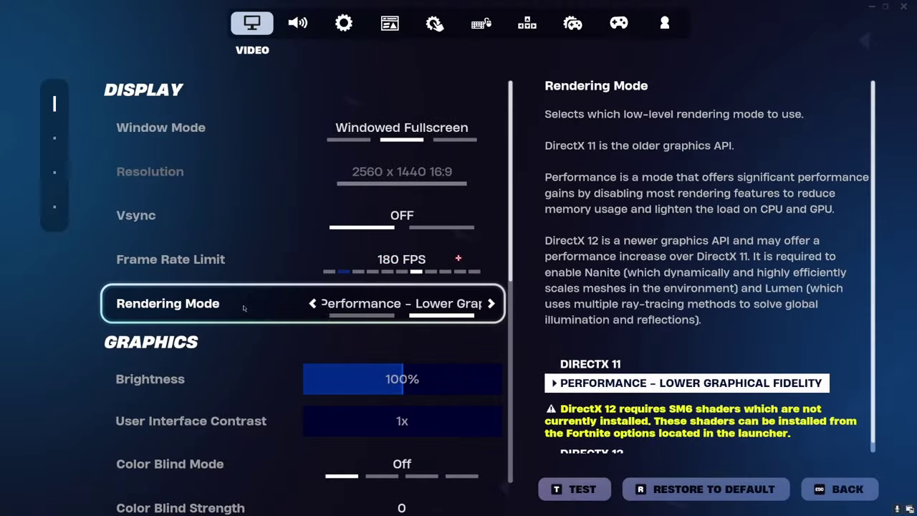
{"action": "left_click", "coordinate": [310, 304]}
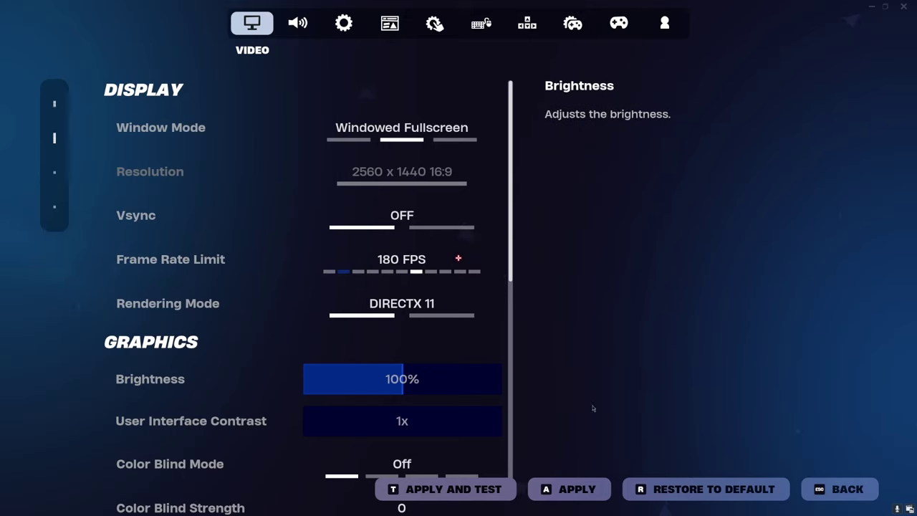
{"action": "left_click", "coordinate": [589, 488]}
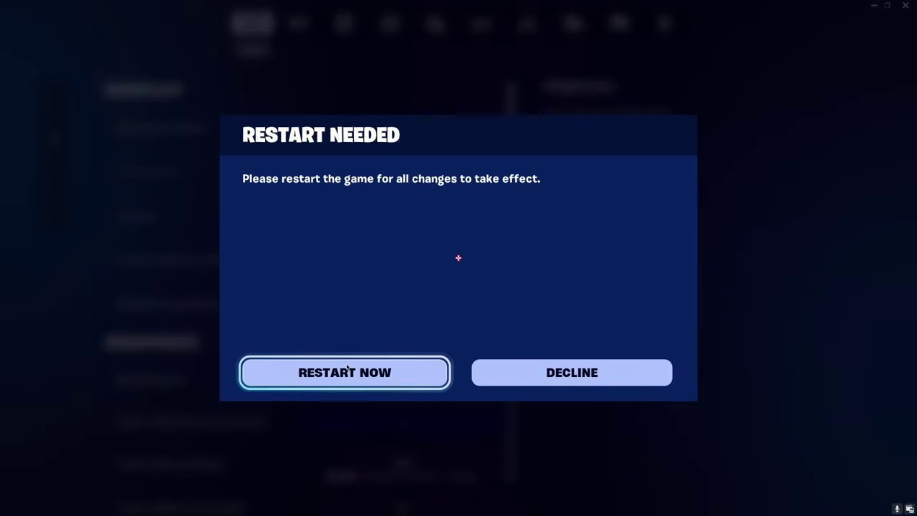
{"action": "left_click", "coordinate": [354, 371]}
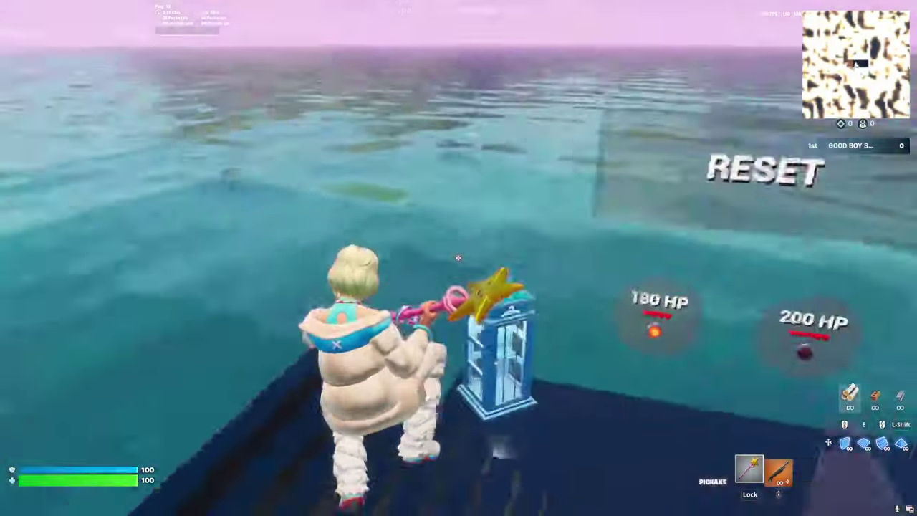
{"action": "key", "text": "space"}
{"action": "key", "text": "space"}
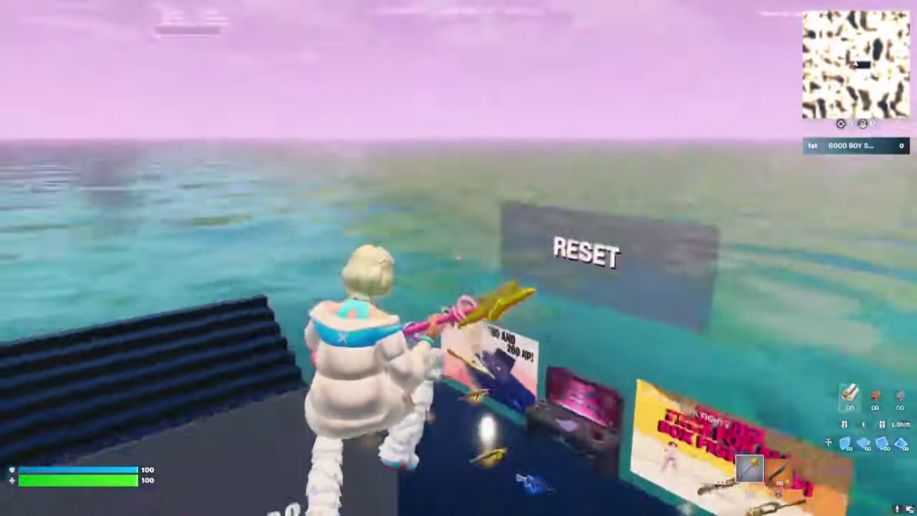
{"action": "key", "text": "w"}
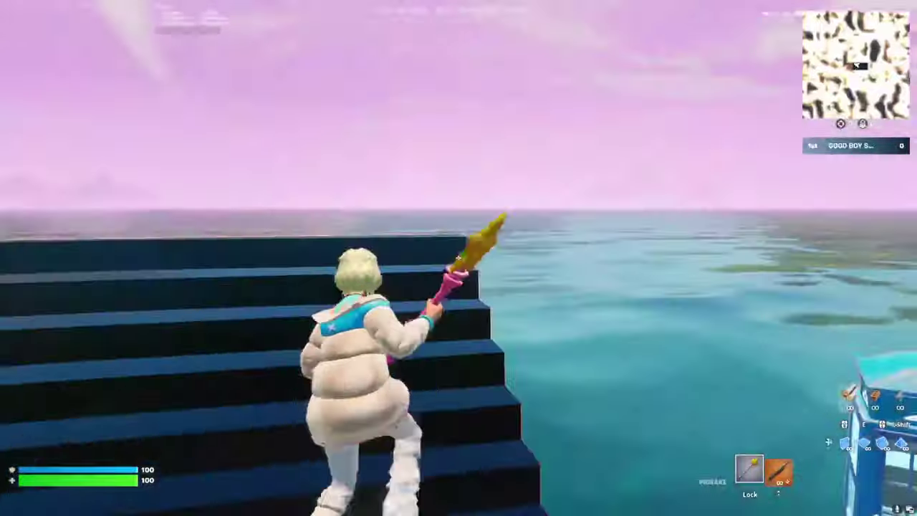
{"action": "key", "text": "w"}
{"action": "key", "text": "space"}
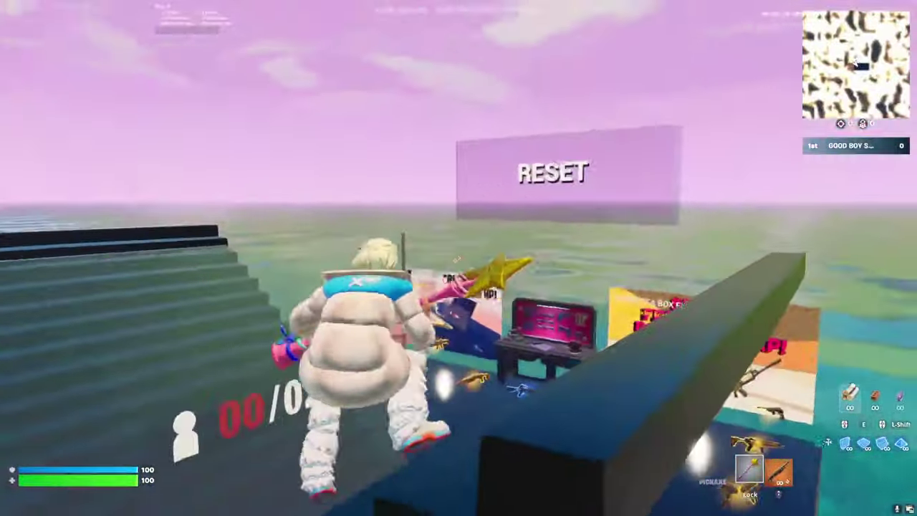
{"action": "key", "text": "w"}
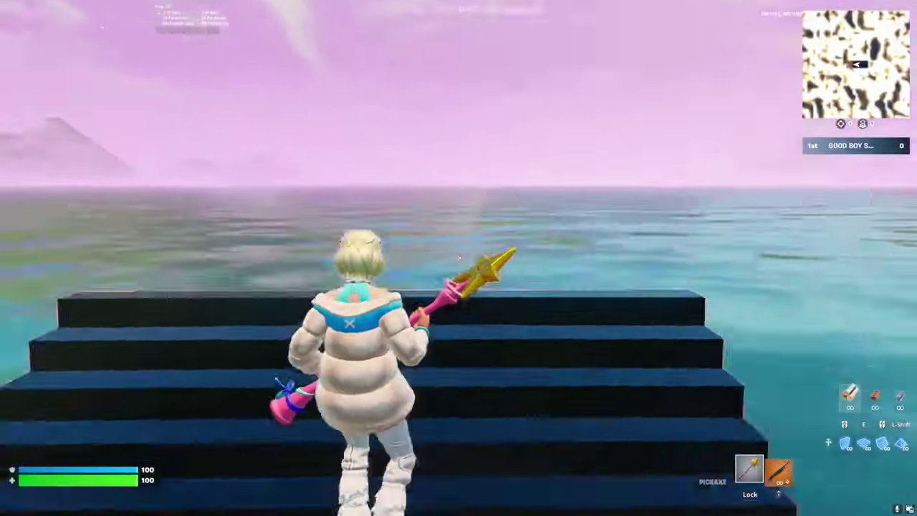
{"action": "key", "text": "w"}
{"action": "scroll", "coordinate": [459, 258], "scroll_direction": "up", "scroll_amount": 1}
{"action": "key", "text": "shift"}
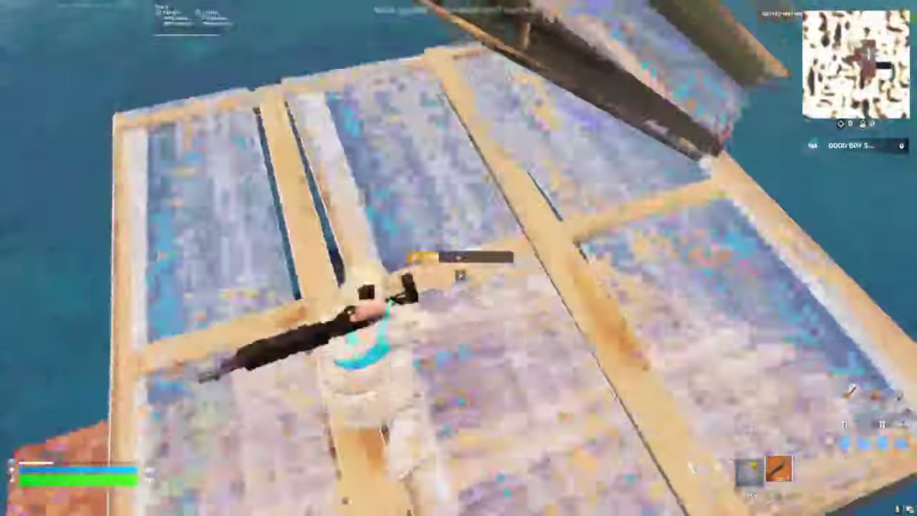
{"action": "key", "text": "w"}
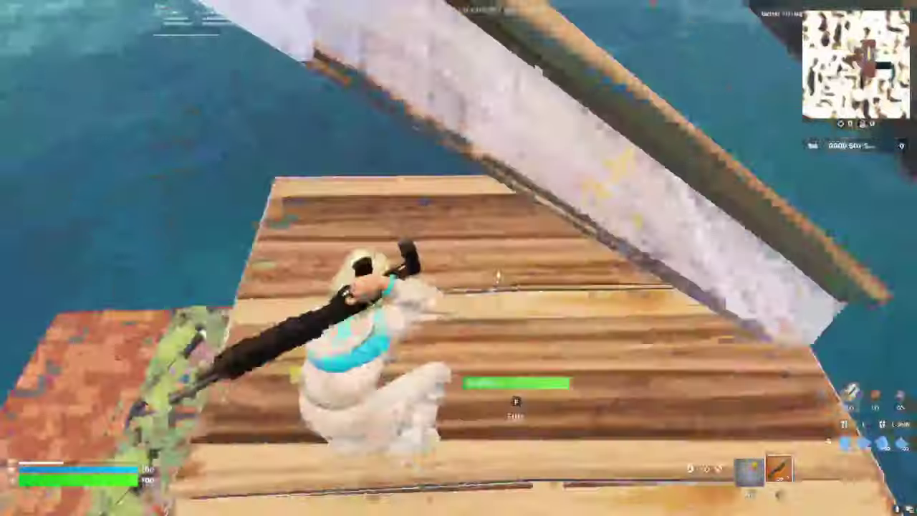
{"action": "key", "text": "f"}
{"action": "key", "text": "f"}
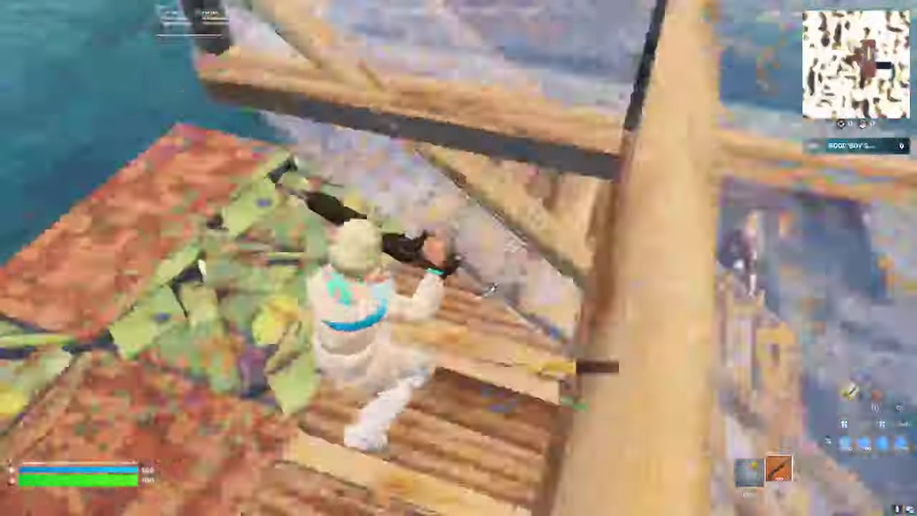
{"action": "key", "text": "w"}
{"action": "key", "text": "1"}
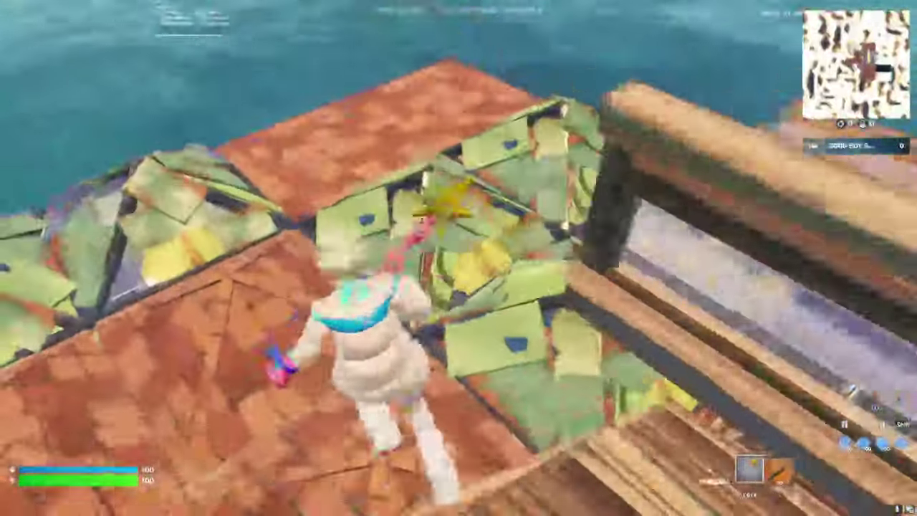
{"action": "key", "text": "w"}
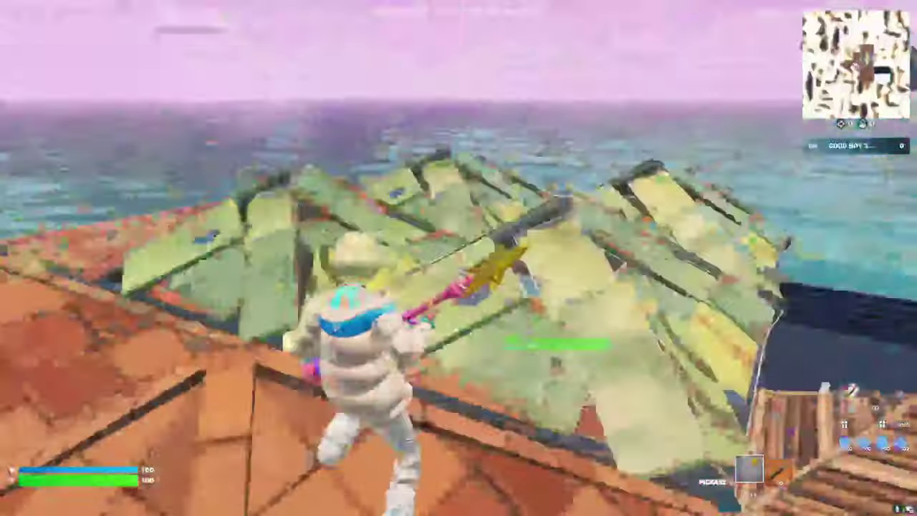
{"action": "key", "text": "w"}
Step: Open the game's video settings and review the entries from User Interface Contrast and Motion Blur down to the Graphics Quality section
{"action": "key", "text": "Escape"}
{"action": "left_click", "coordinate": [630, 384]}
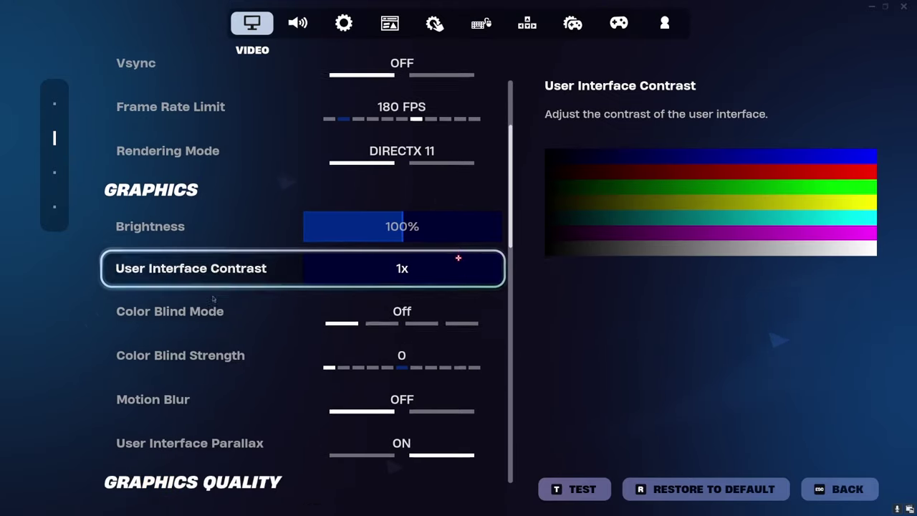
{"action": "scroll", "coordinate": [212, 298], "scroll_direction": "down", "scroll_amount": 2}
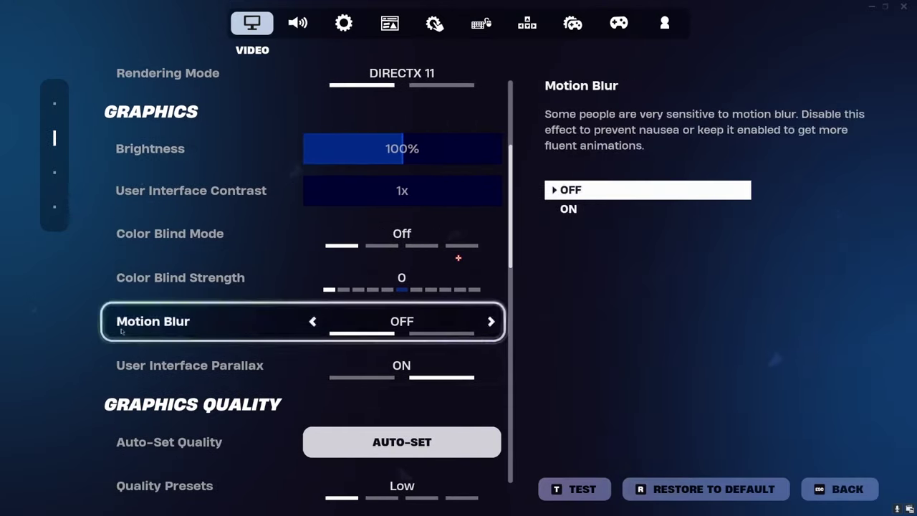
{"action": "scroll", "coordinate": [122, 330], "scroll_direction": "down", "scroll_amount": 5}
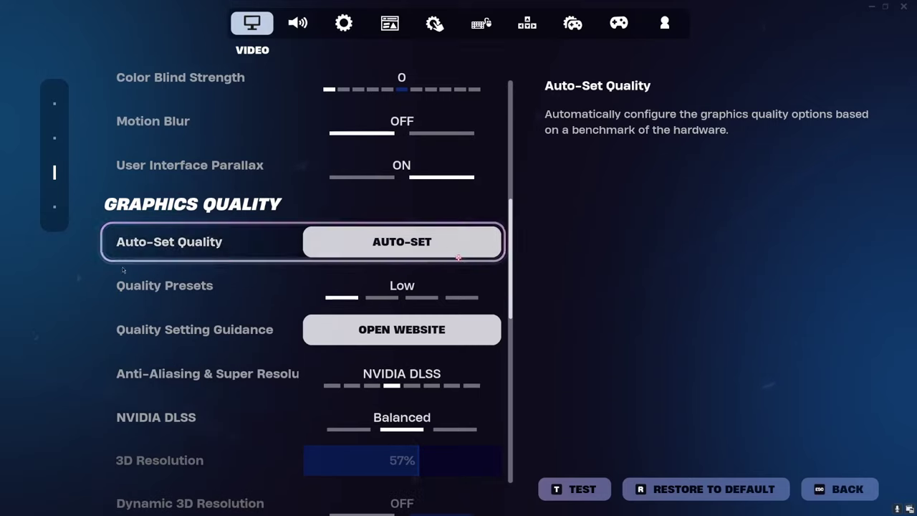